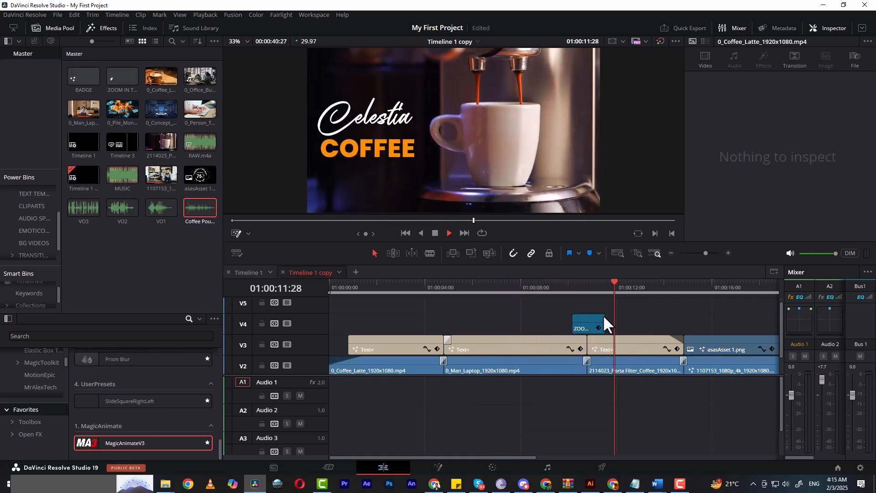
# Play back the coffee ad timeline from before the zoom-in transition through the final offer scene to its end.
pyautogui.click(573, 286)
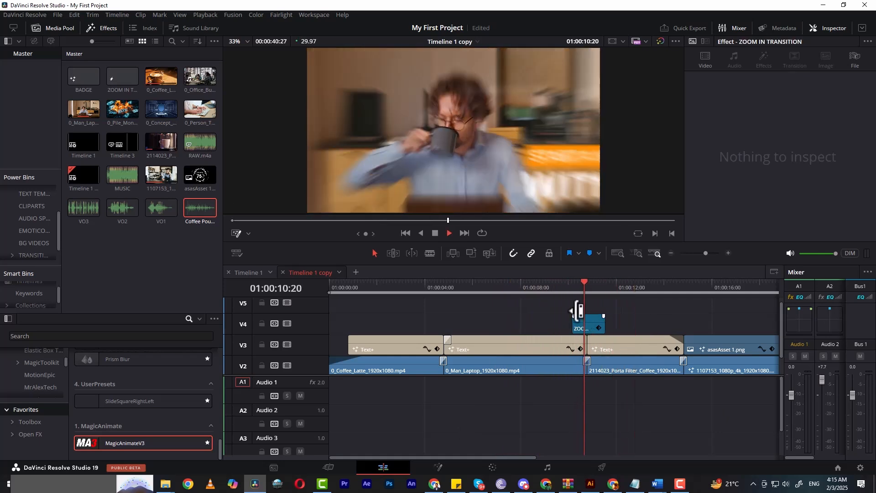
pyautogui.press('space')
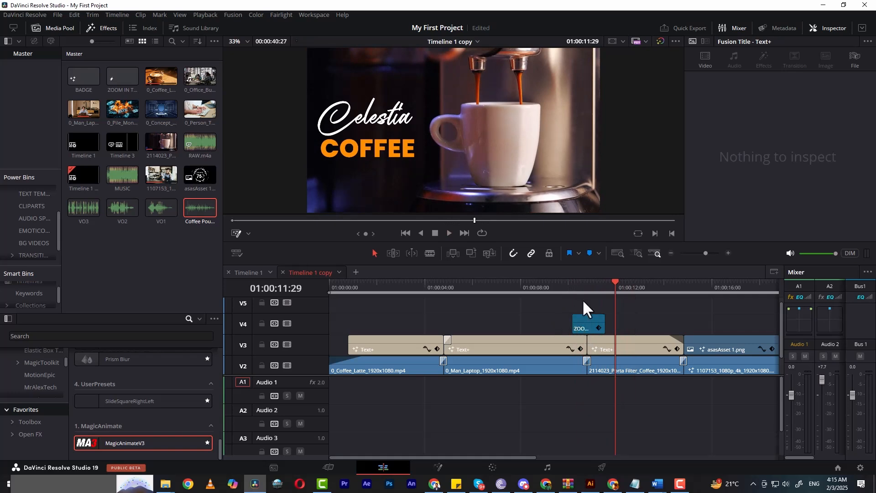
pyautogui.click(565, 285)
pyautogui.press('space')
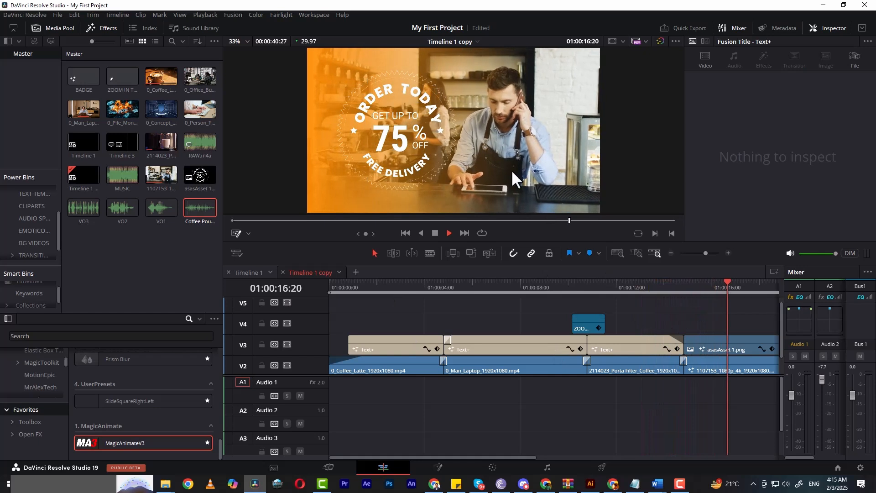
pyautogui.press('space')
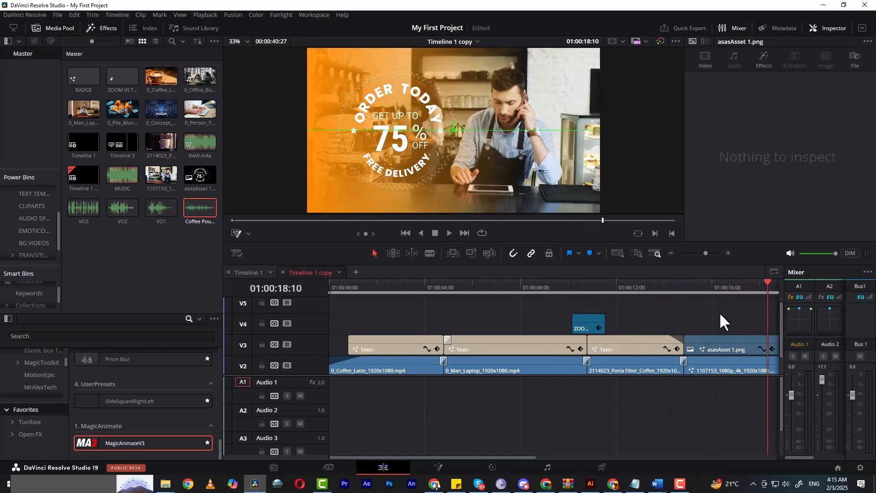
pyautogui.scroll(-1, 719, 319)
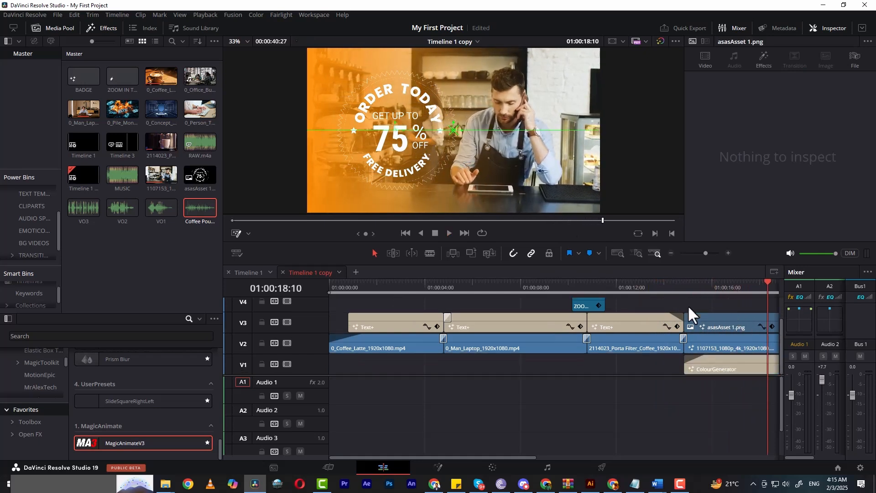
pyautogui.press('space')
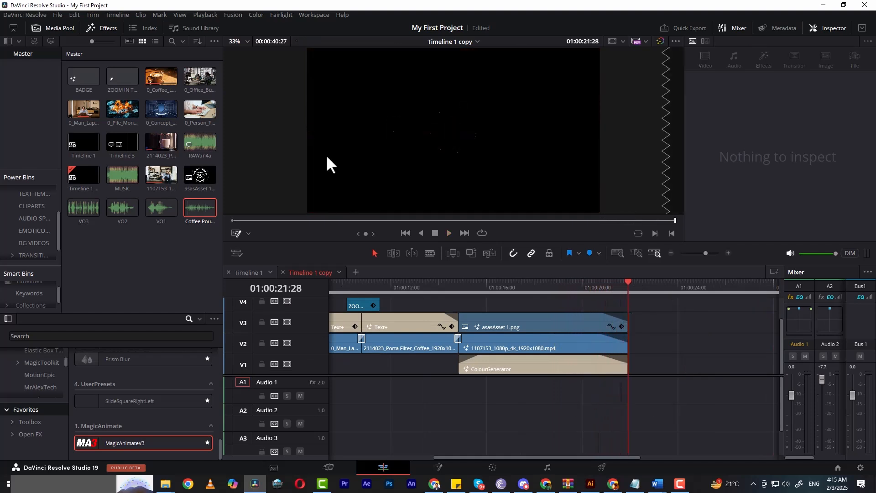
pyautogui.moveTo(587, 456); pyautogui.dragTo(421, 445)
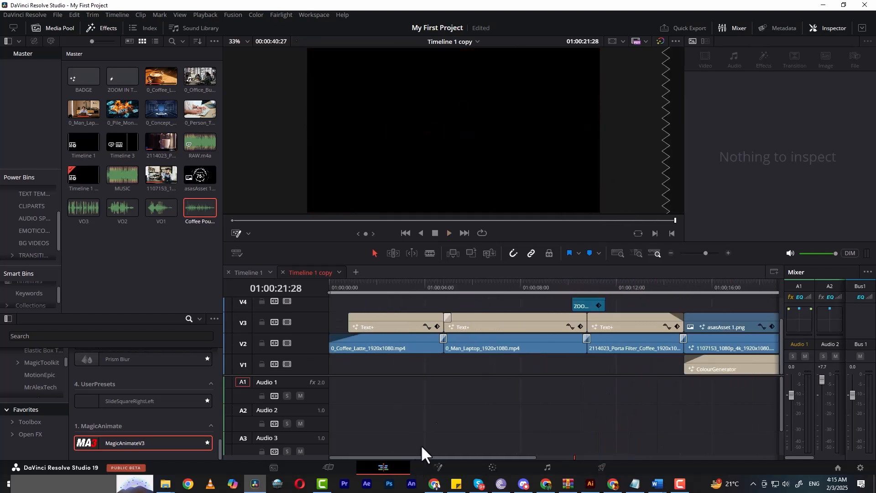
pyautogui.scroll(-3, 450, 396)
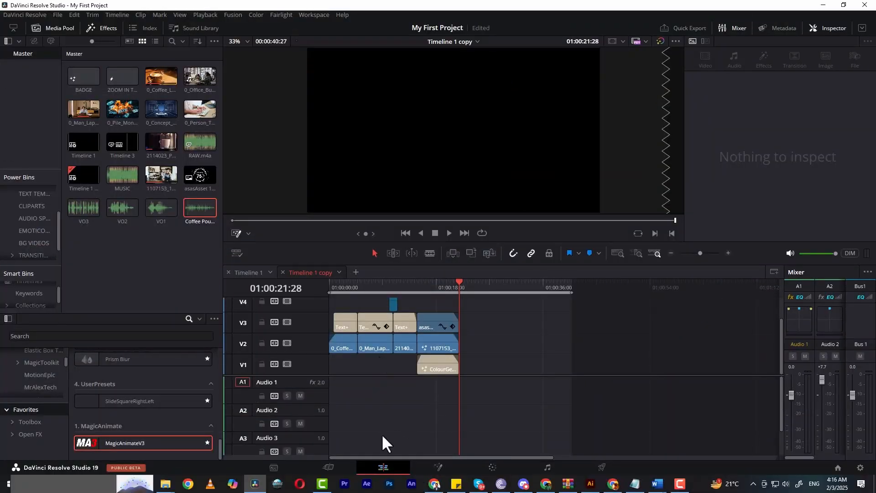
# Return the playhead to the timeline start and preview the MUSIC audio clip from the media pool.
pyautogui.press('Home')
pyautogui.click(126, 178)
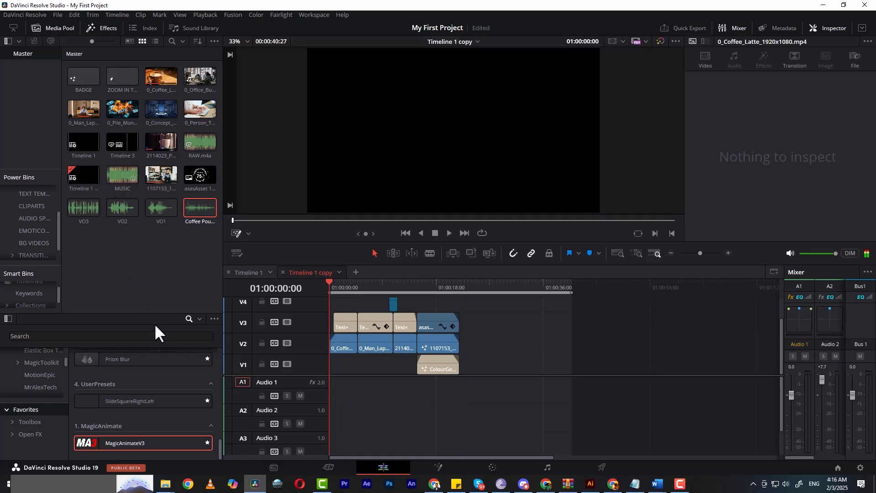
pyautogui.click(149, 262)
pyautogui.click(114, 184)
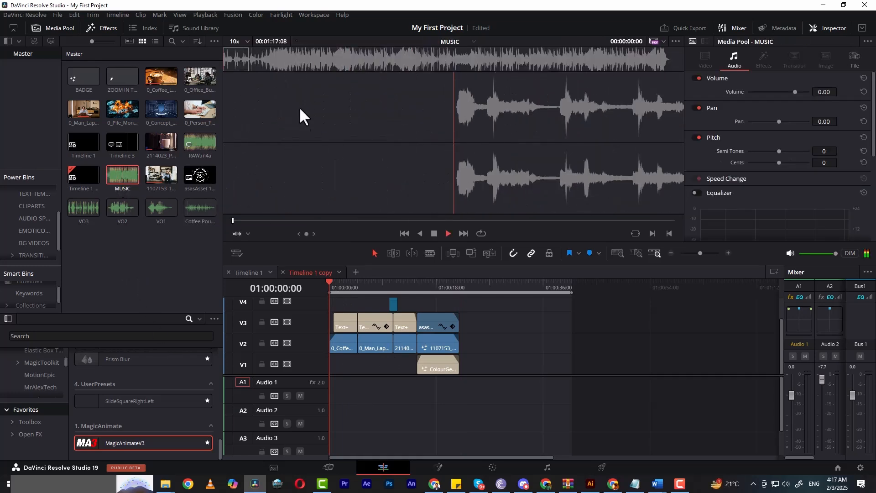
pyautogui.press('space')
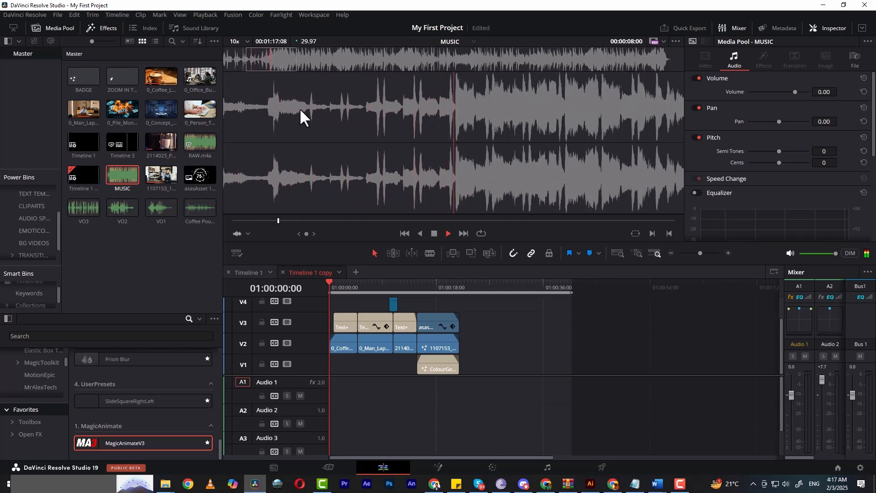
pyautogui.press('space')
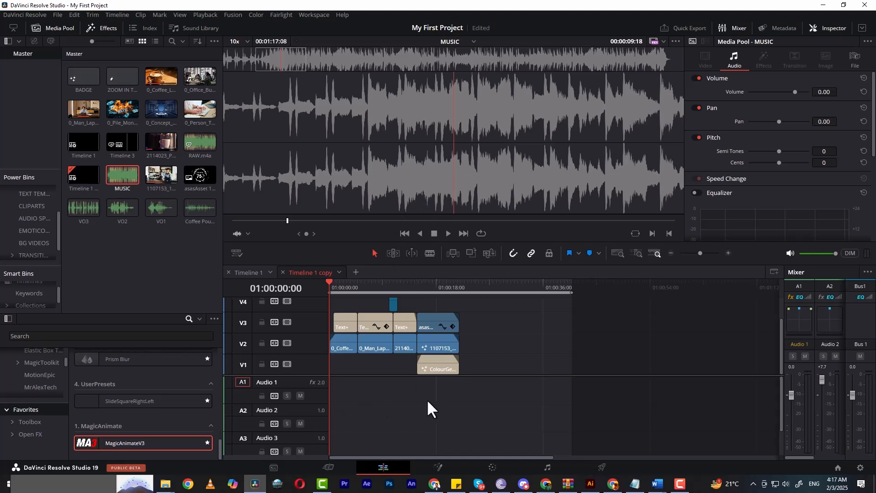
# Place the MUSIC clip on the Audio 1 track at the start of the timeline.
pyautogui.click(141, 264)
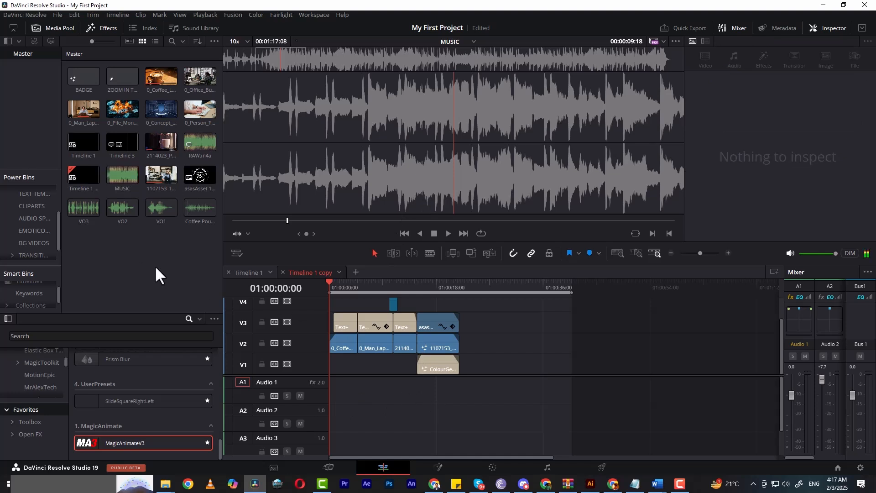
pyautogui.click(121, 177)
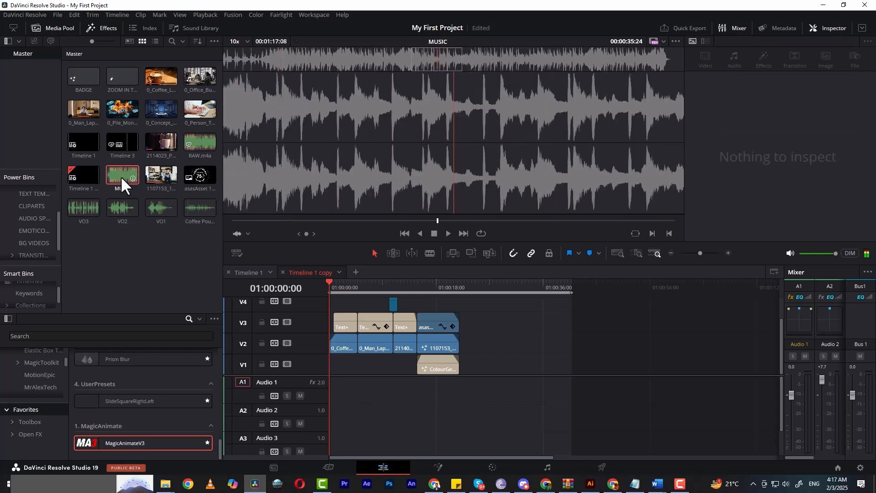
pyautogui.moveTo(121, 177); pyautogui.dragTo(327, 391)
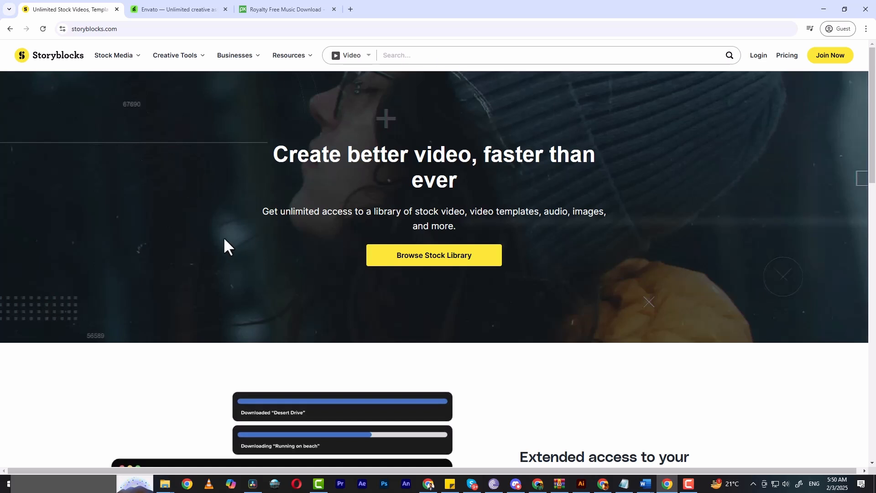
# In the browser, look over the Storyblocks media categories and the royalty-free music collection on Envato.
pyautogui.click(368, 57)
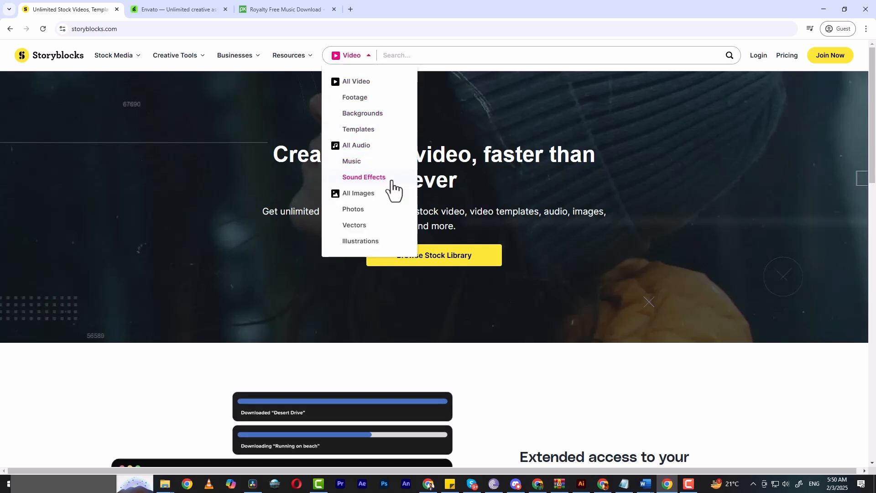
pyautogui.click(523, 189)
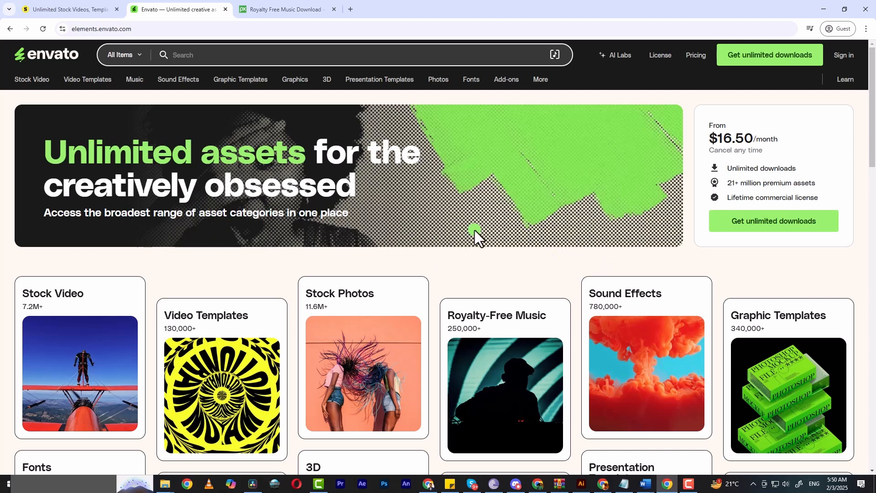
pyautogui.scroll(-3, 474, 230)
pyautogui.scroll(-2, 518, 199)
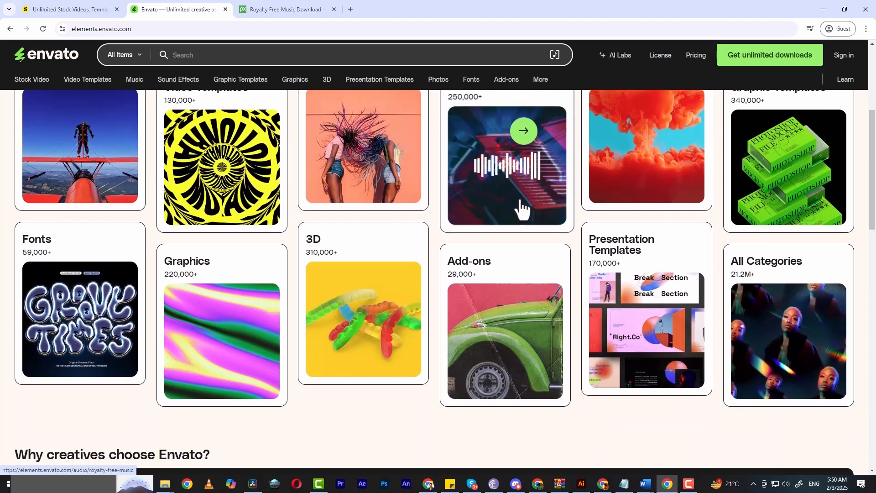
pyautogui.scroll(2, 502, 192)
pyautogui.click(518, 201)
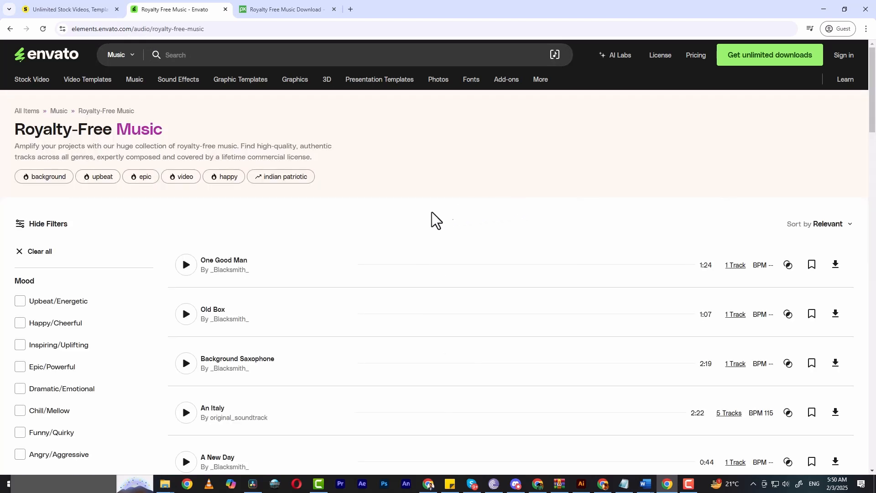
pyautogui.scroll(-1, 365, 228)
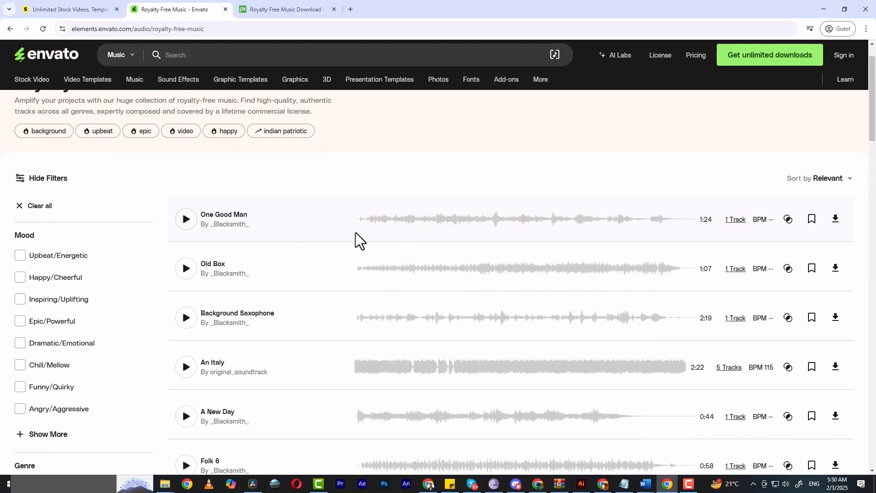
# Switch to the Pixabay music page and look through its royalty-free tracks.
pyautogui.click(281, 9)
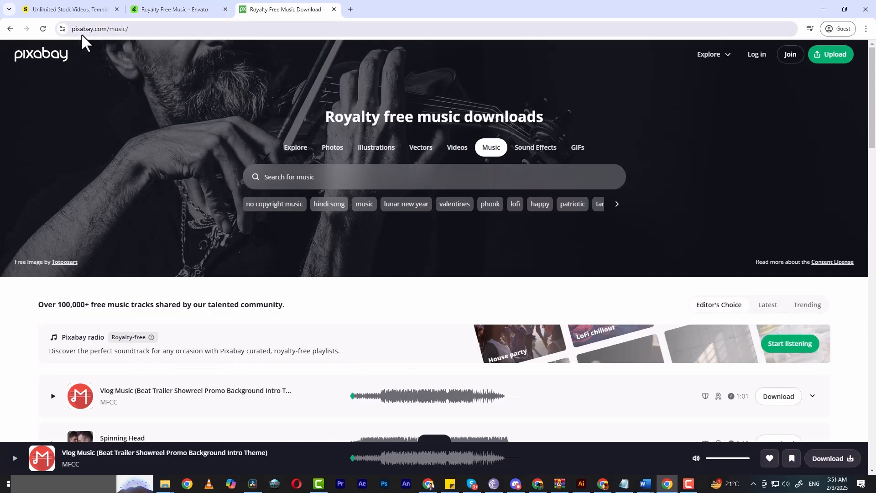
pyautogui.scroll(-2, 384, 237)
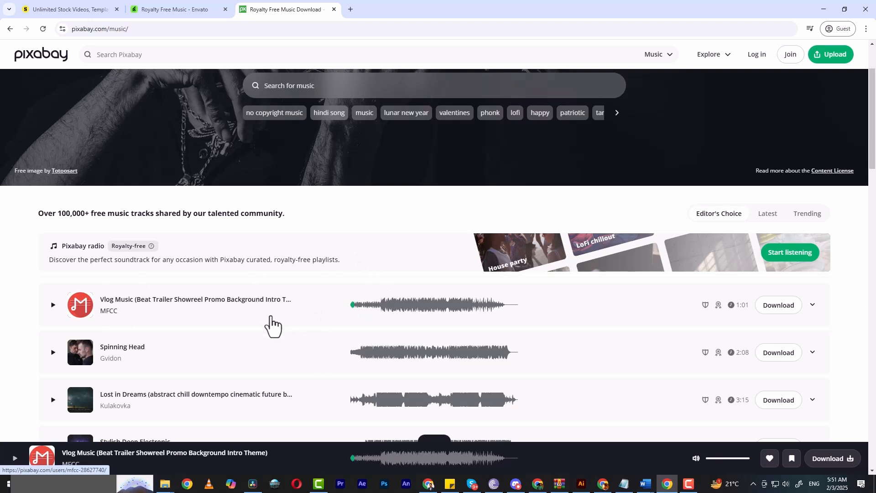
pyautogui.scroll(-1, 283, 321)
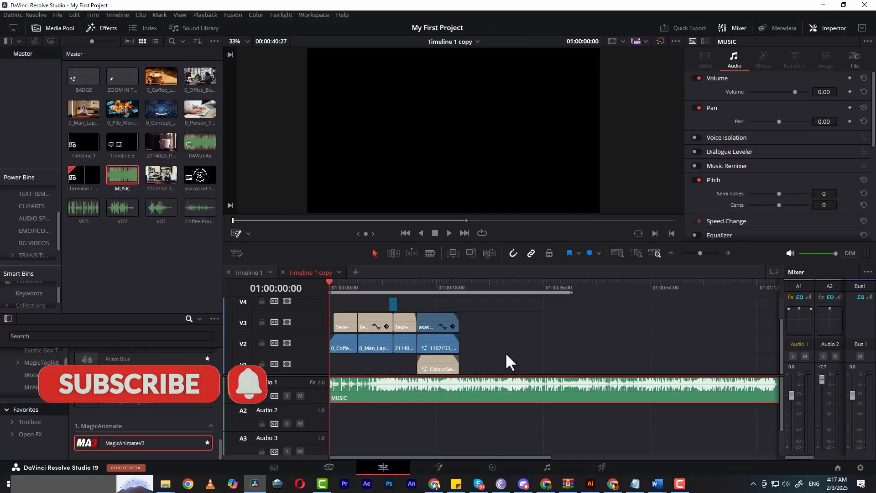
# In DaVinci Resolve, place the 1107153_1080p_4k_1920x1080.mp4 clip on track V3, beyond the existing clips.
pyautogui.scroll(1, 456, 347)
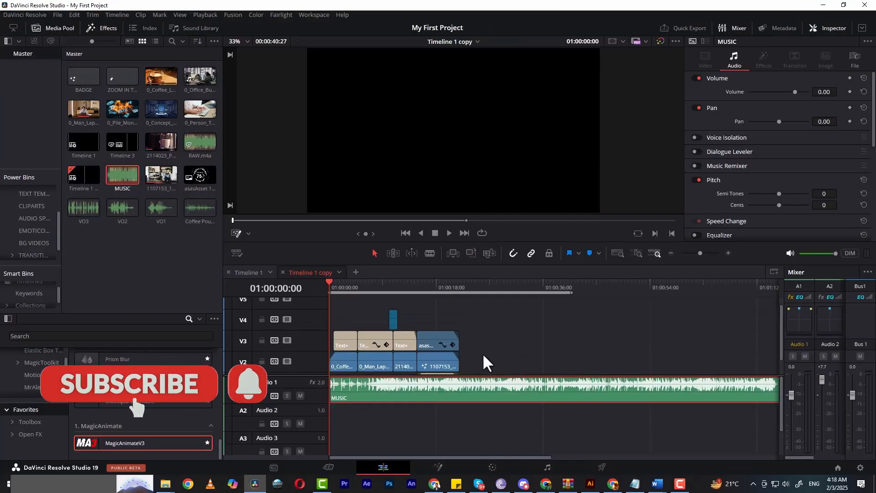
pyautogui.scroll(-1, 489, 348)
pyautogui.click(540, 327)
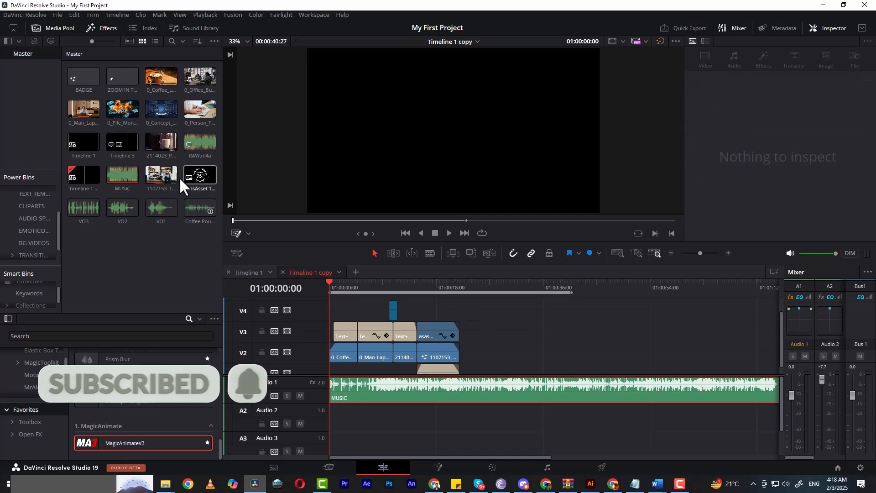
pyautogui.click(154, 172)
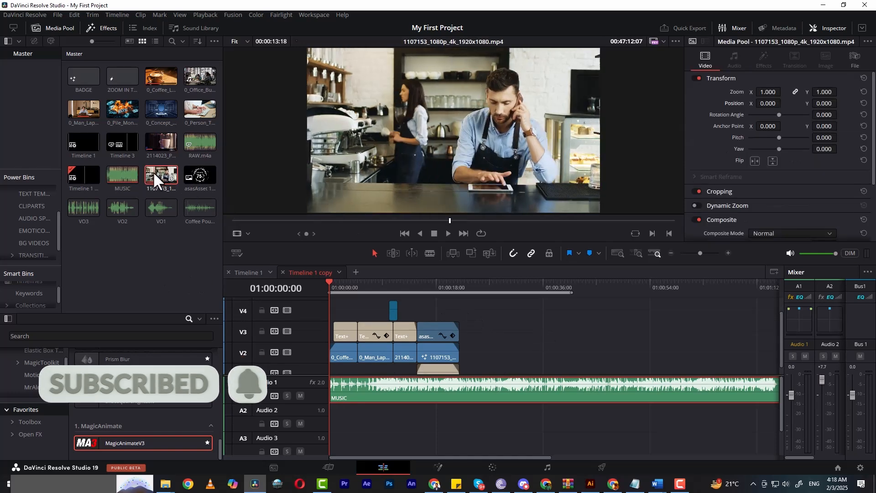
pyautogui.click(517, 332)
pyautogui.moveTo(161, 174); pyautogui.dragTo(526, 324)
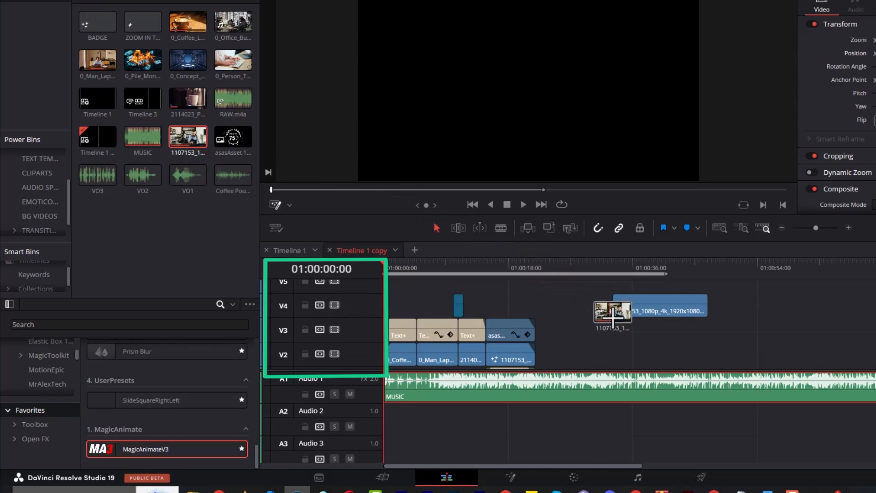
pyautogui.moveTo(612, 320); pyautogui.dragTo(565, 334)
# Try to move the newly added 1107153 video clip from track V3 down onto the audio tracks.
pyautogui.scroll(1, 312, 312)
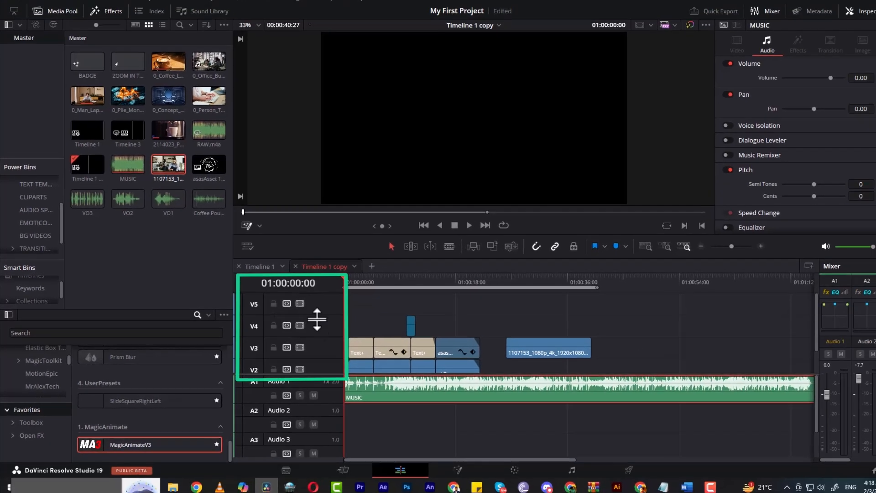
pyautogui.scroll(-1, 248, 327)
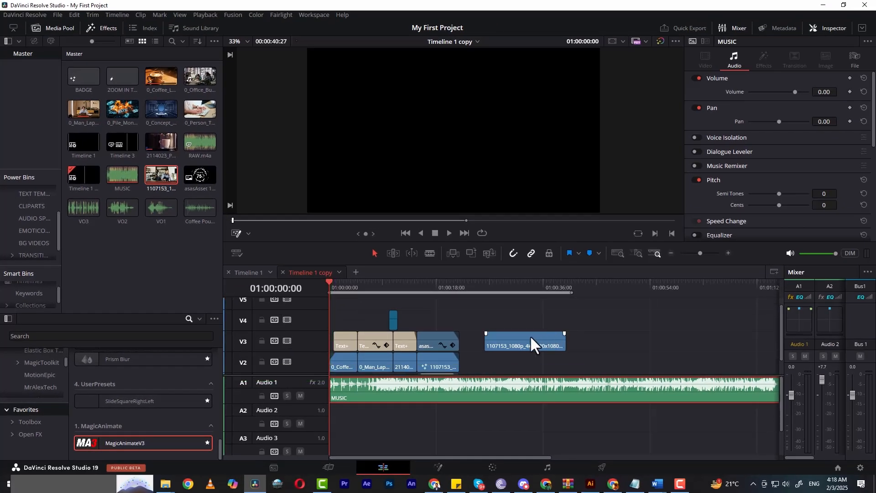
pyautogui.moveTo(529, 338); pyautogui.dragTo(521, 437)
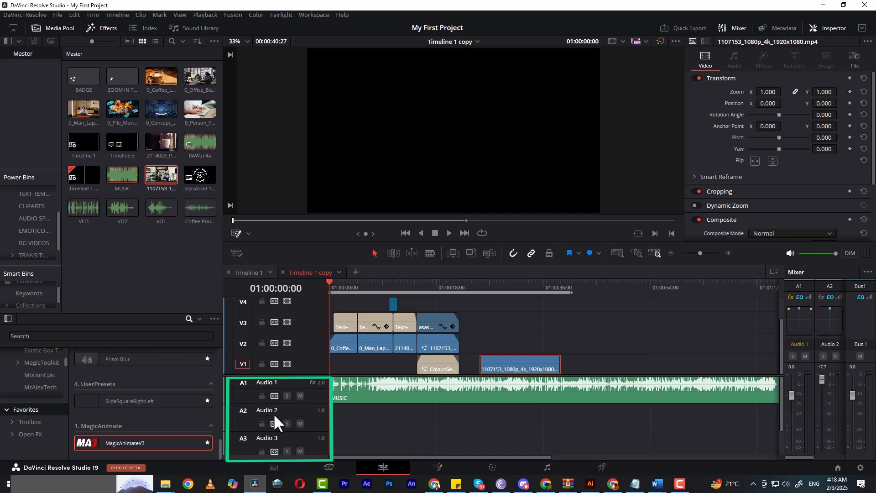
# Add one video track above Video 4 and one stereo audio track below Audio 4.
pyautogui.scroll(-2, 302, 441)
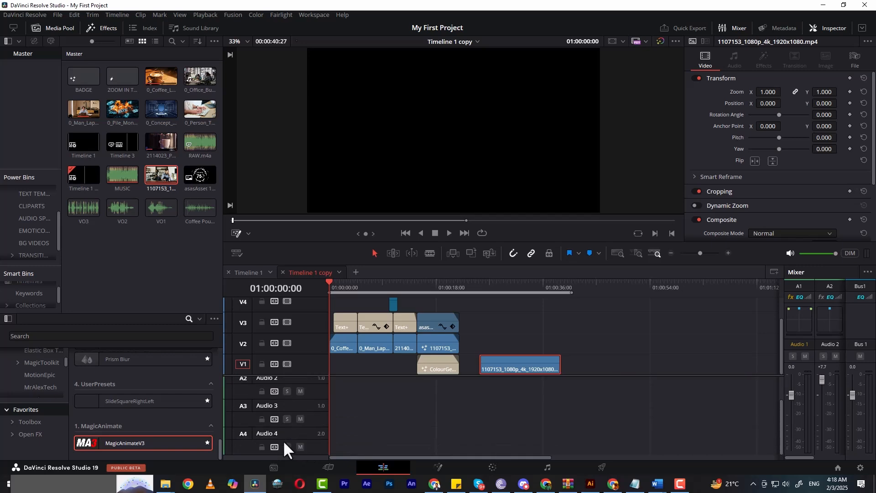
pyautogui.rightClick(295, 439)
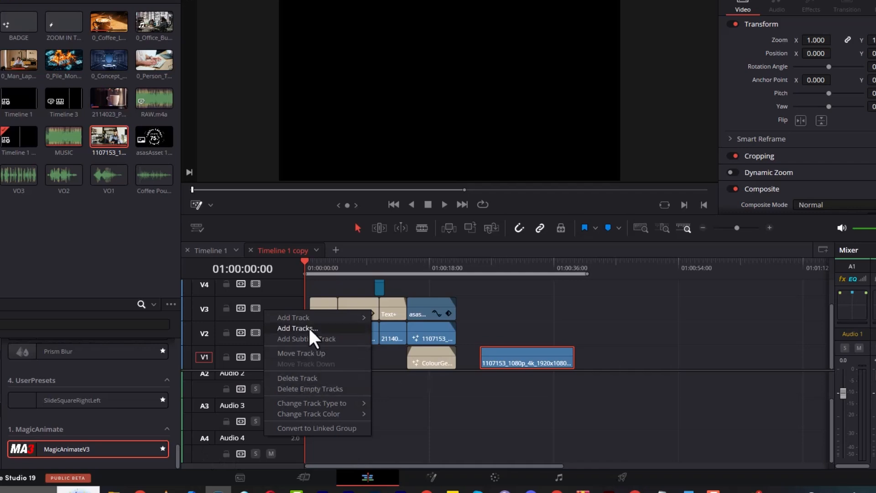
pyautogui.click(309, 328)
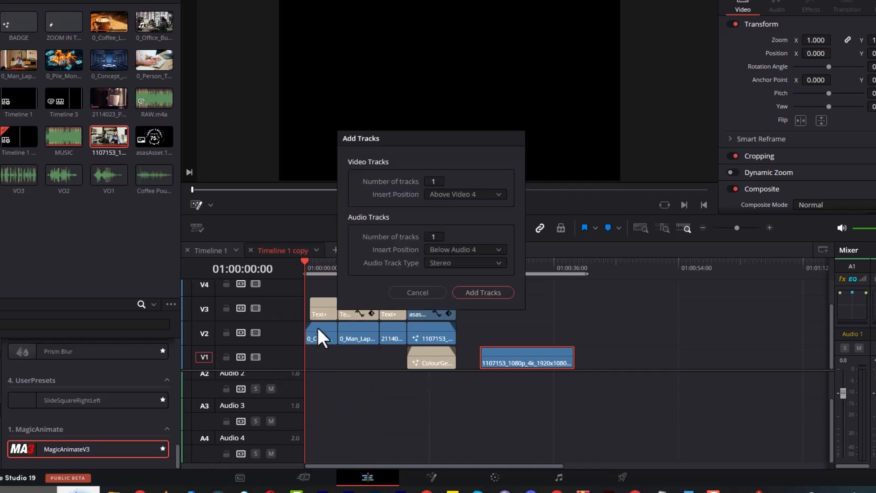
pyautogui.click(497, 296)
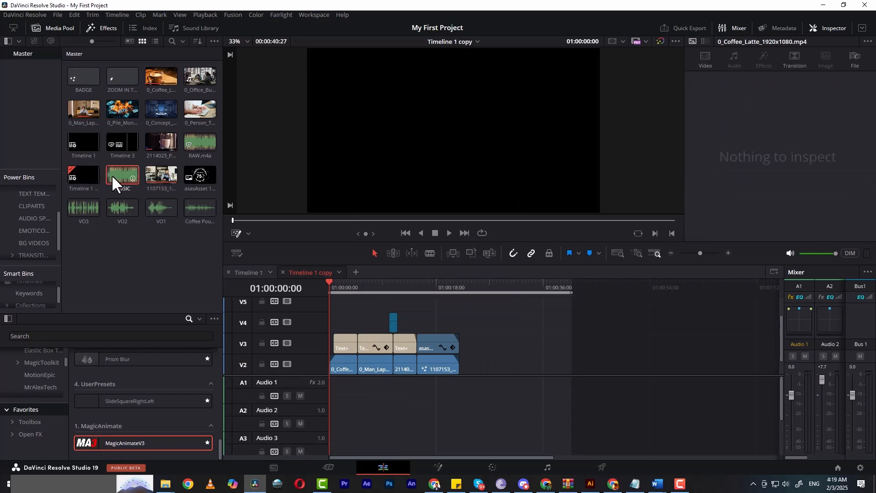
# Add the MUSIC clip to the empty Audio 1 track, starting at 01:00:00:00.
pyautogui.moveTo(111, 175); pyautogui.dragTo(340, 390)
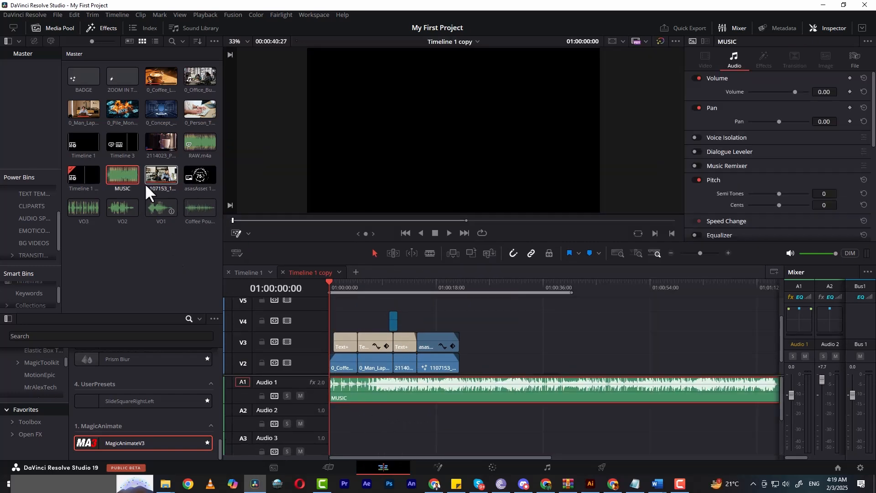
# Trim the end of the MUSIC clip on Audio 1 to the end of the video clips at 01:00:21:28.
pyautogui.moveTo(147, 185); pyautogui.dragTo(470, 361)
pyautogui.hotkey('ctrl', 'z')
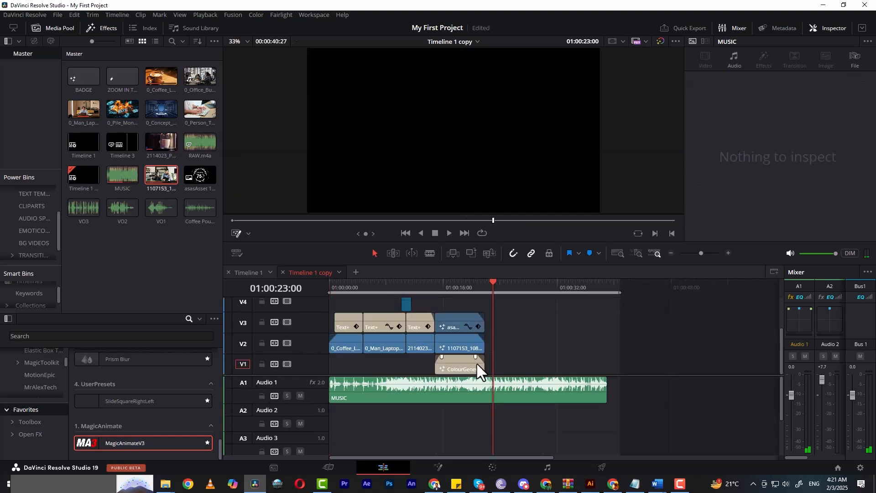
pyautogui.moveTo(493, 283); pyautogui.dragTo(487, 281)
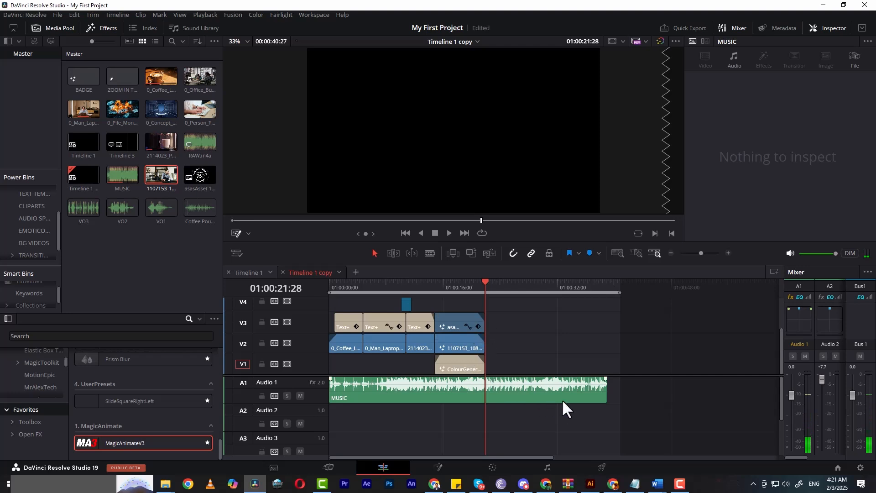
pyautogui.moveTo(602, 390); pyautogui.dragTo(484, 391)
# Play the whole timeline from 01:00:00:00 to review the trimmed background music, then select the MUSIC clip.
pyautogui.press('Home')
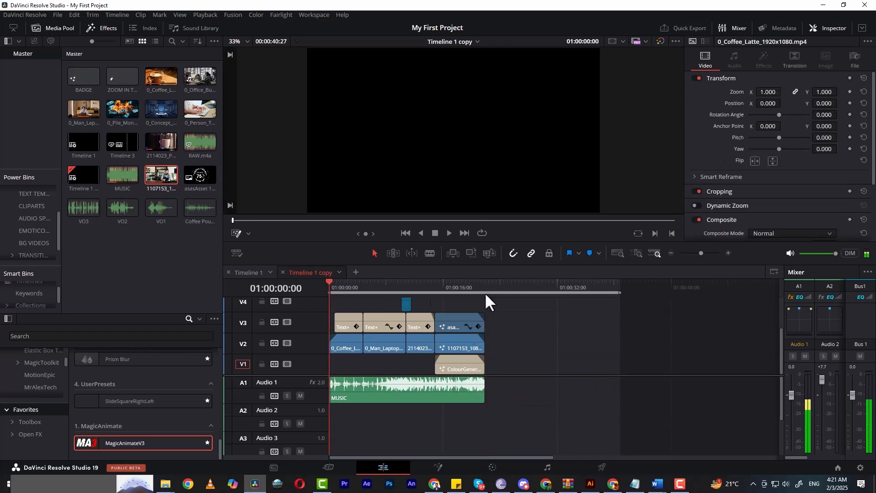
pyautogui.press('space')
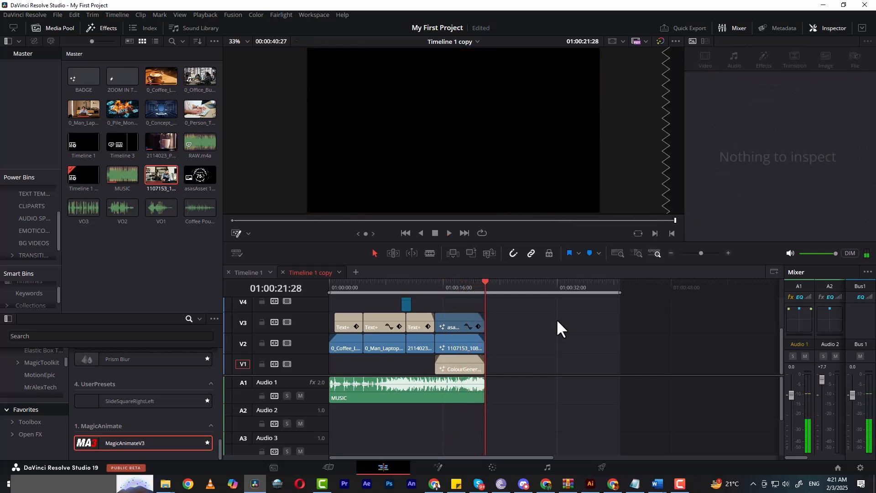
pyautogui.click(412, 396)
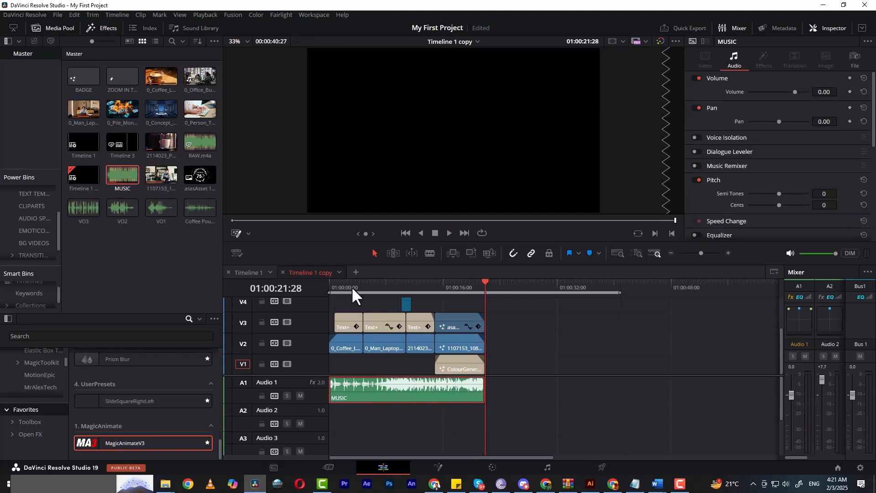
# Preview the VO1, VO2 and VO3 voice-over clips from the media pool, then return to the timeline.
pyautogui.click(156, 208)
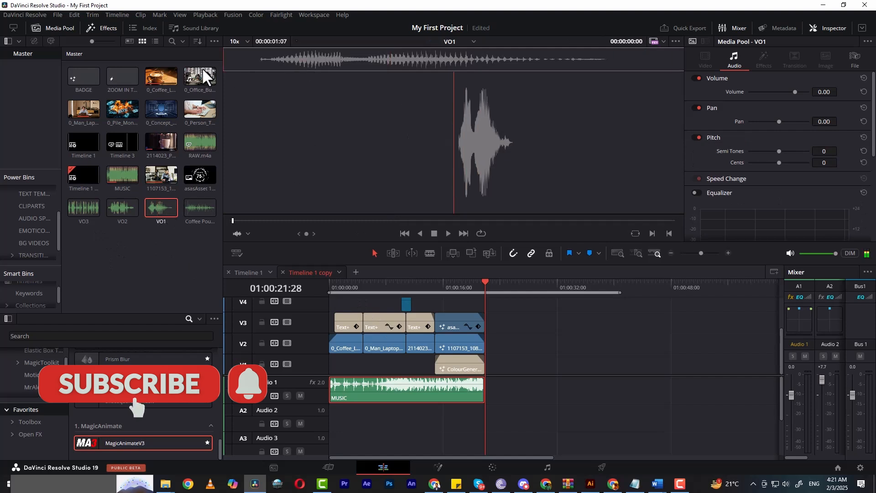
pyautogui.press('space')
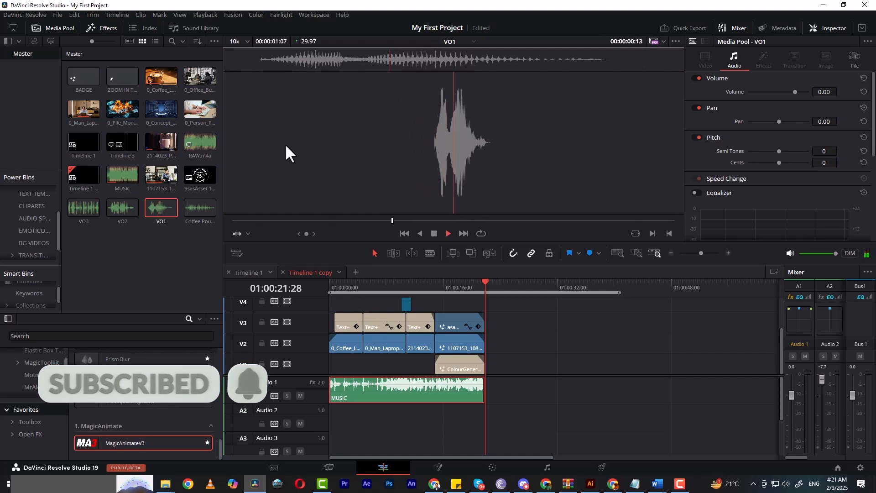
pyautogui.press('space')
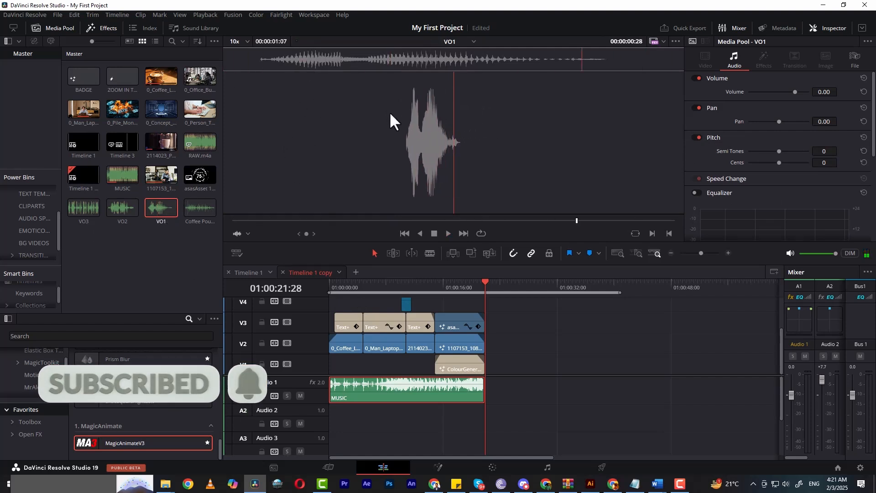
pyautogui.click(120, 207)
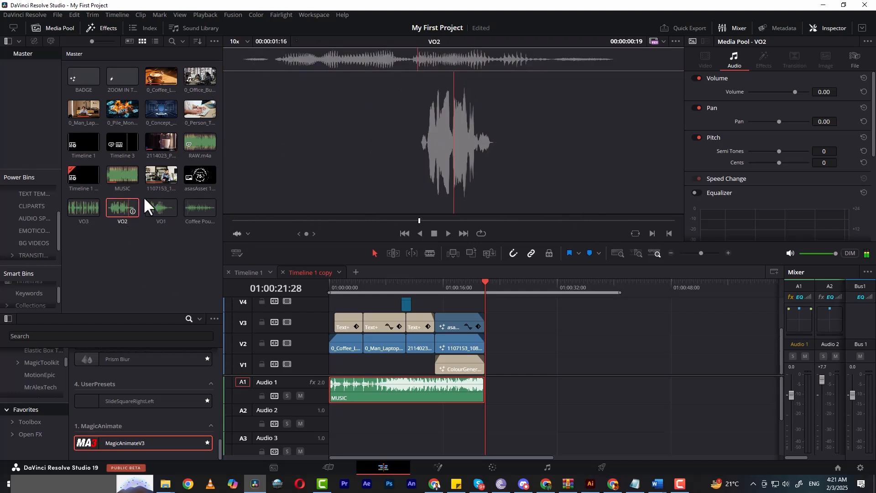
pyautogui.press('space')
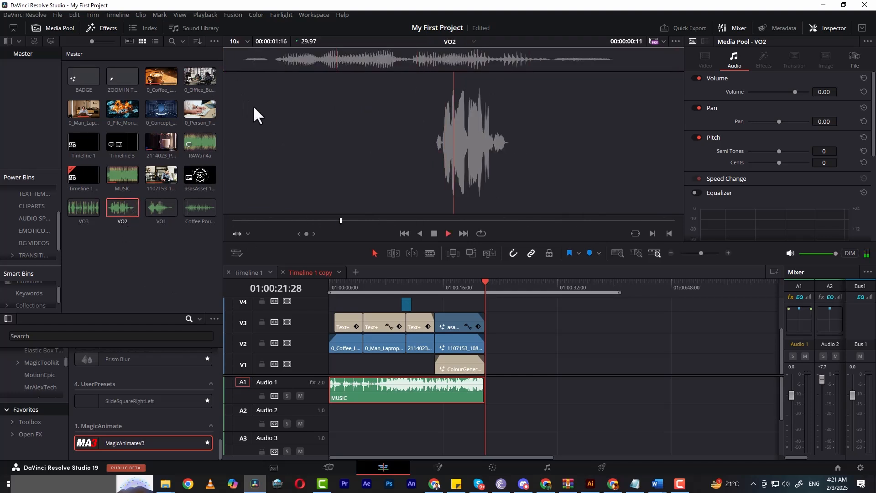
pyautogui.press('space')
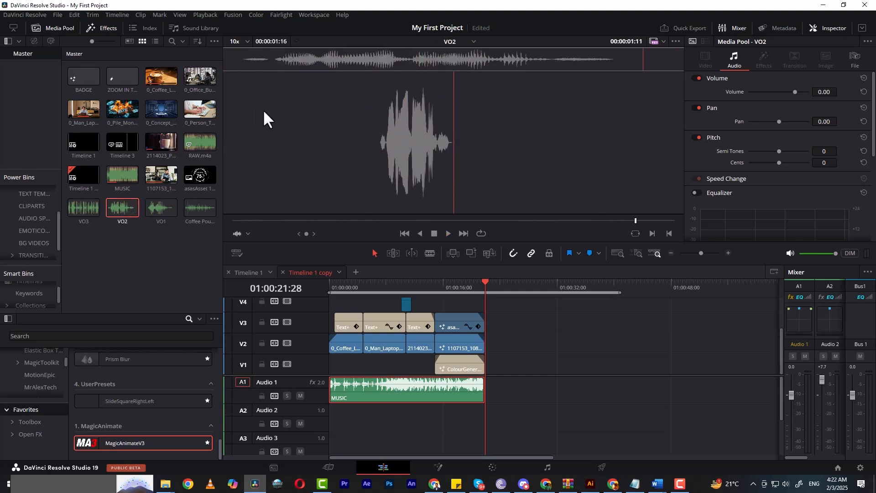
pyautogui.click(83, 208)
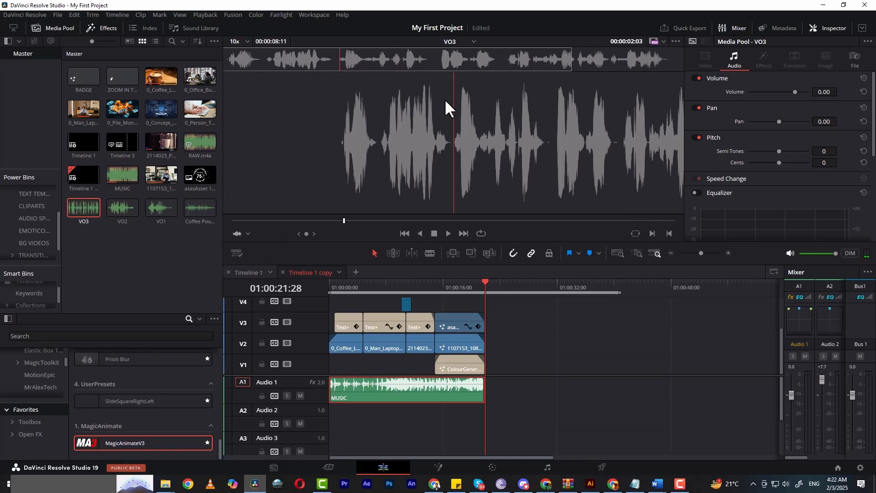
pyautogui.press('space')
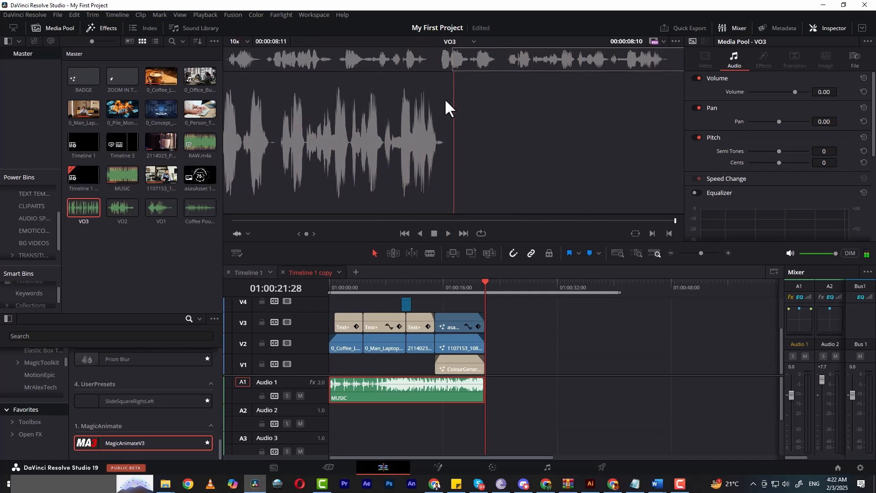
pyautogui.click(570, 339)
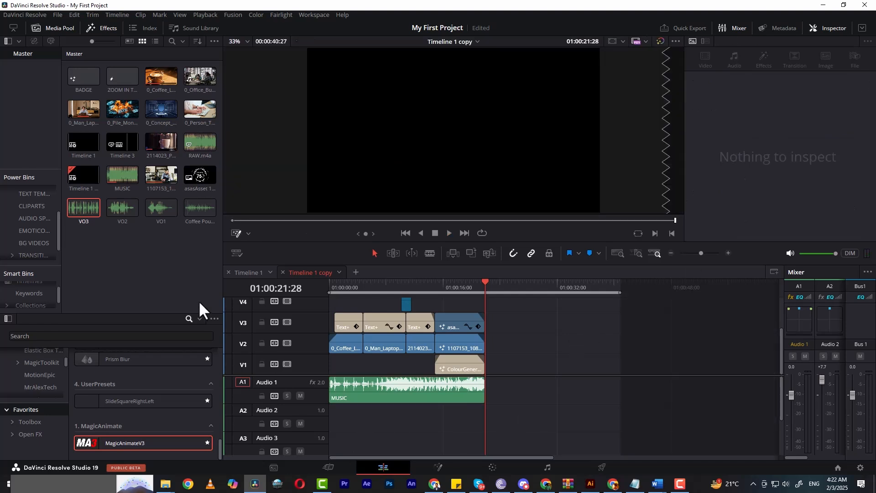
pyautogui.click(160, 206)
pyautogui.moveTo(160, 206); pyautogui.dragTo(346, 423)
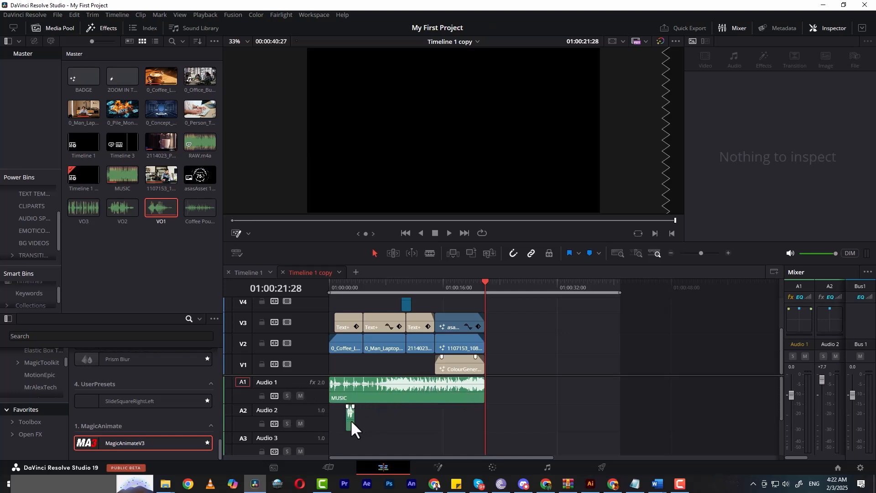
pyautogui.moveTo(351, 421)
pyautogui.mouseDown()
pyautogui.moveTo(369, 405)
pyautogui.moveTo(350, 392)
pyautogui.moveTo(351, 417)
pyautogui.mouseUp()
pyautogui.press('Delete')
# Place the VO1 voice-over on Audio 2 beneath the 0_Coffee_Latte clip, at about 01:00:02:00.
pyautogui.scroll(-2, 338, 431)
pyautogui.scroll(1, 359, 439)
pyautogui.scroll(1, 348, 430)
pyautogui.click(157, 204)
pyautogui.moveTo(157, 203); pyautogui.dragTo(346, 414)
# Move VO1 on Audio 2 so it starts at 01:00:00:24, in line with the GOOD MORNING title.
pyautogui.click(330, 284)
pyautogui.scroll(2, 338, 358)
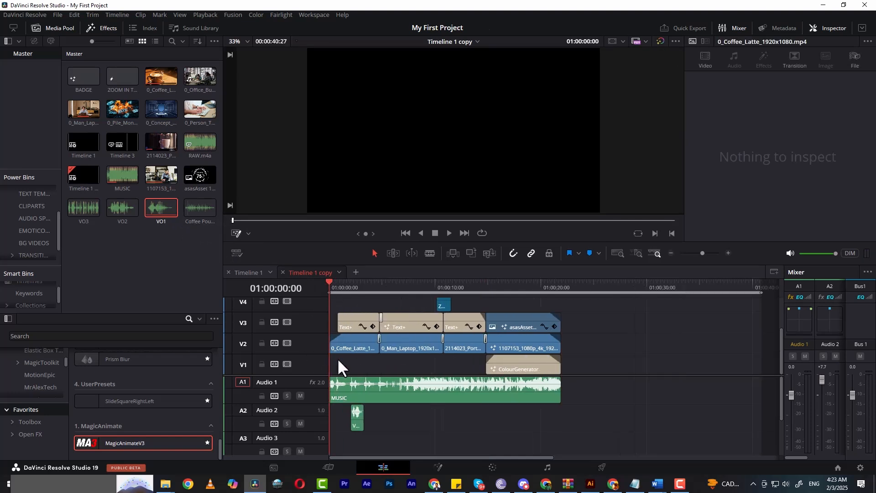
pyautogui.scroll(2, 337, 358)
pyautogui.press('space')
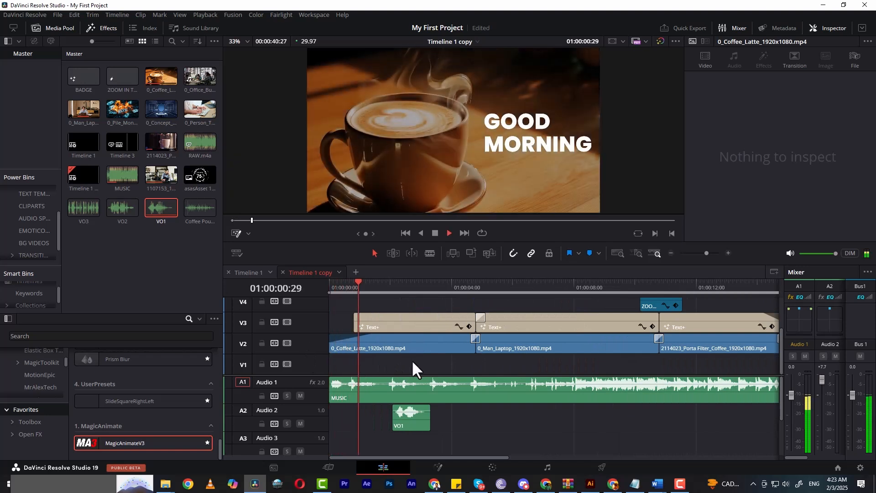
pyautogui.press('space')
pyautogui.click(354, 285)
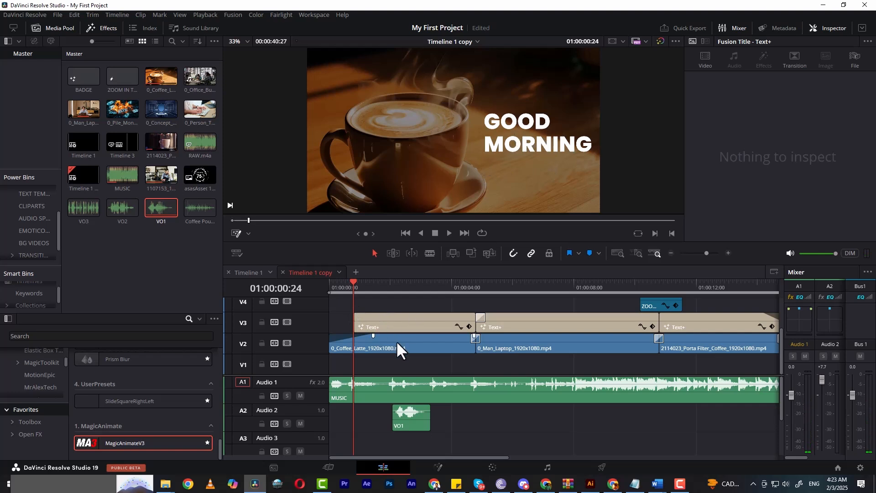
pyautogui.moveTo(419, 427); pyautogui.dragTo(417, 420)
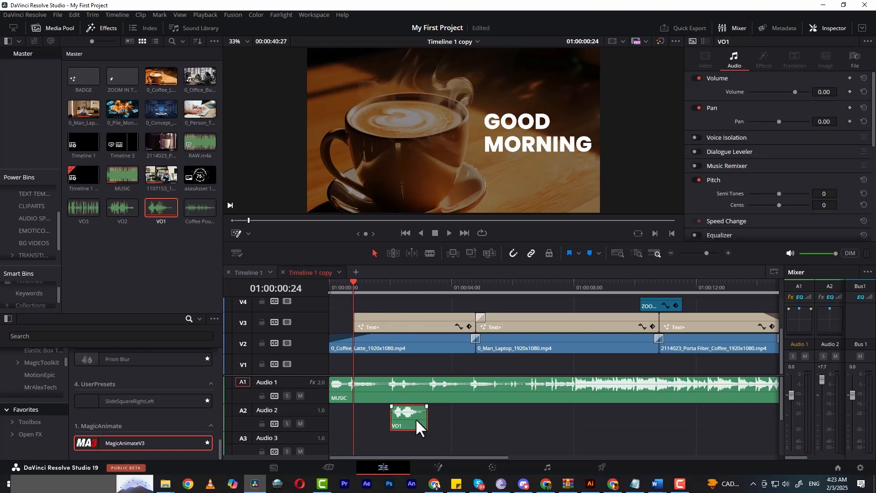
pyautogui.moveTo(416, 418); pyautogui.dragTo(375, 415)
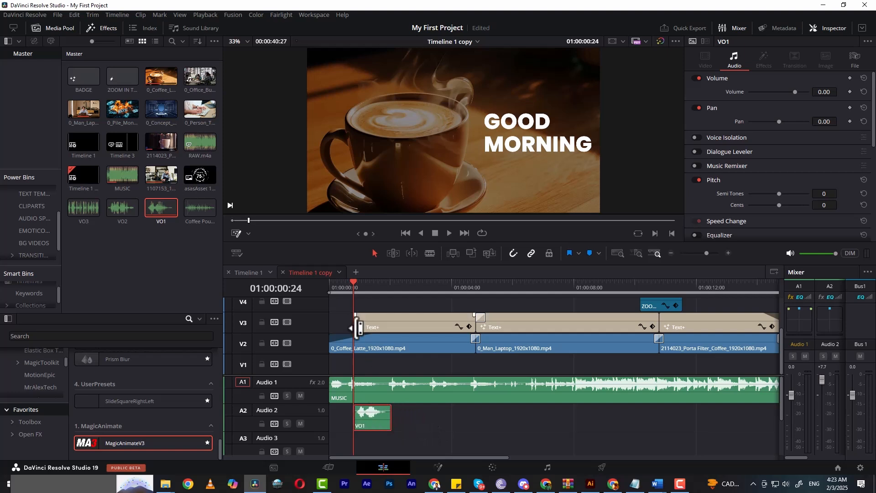
# Play the opening of the timeline to check VO1 against the GOOD MORNING title.
pyautogui.click(411, 363)
pyautogui.click(342, 287)
pyautogui.press('space')
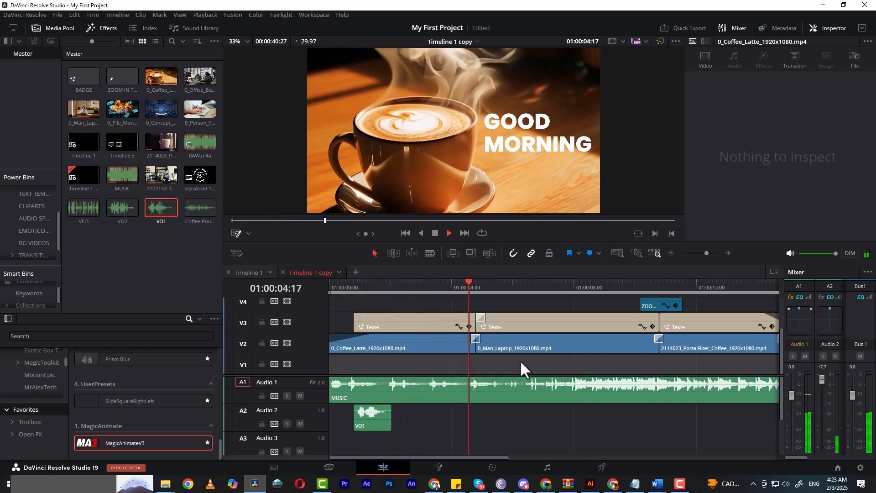
pyautogui.press('space')
# Place VO2 on Audio 2 at 01:00:04:24, at the start of the START A NEW DAY WITH US title.
pyautogui.moveTo(486, 284); pyautogui.dragTo(475, 286)
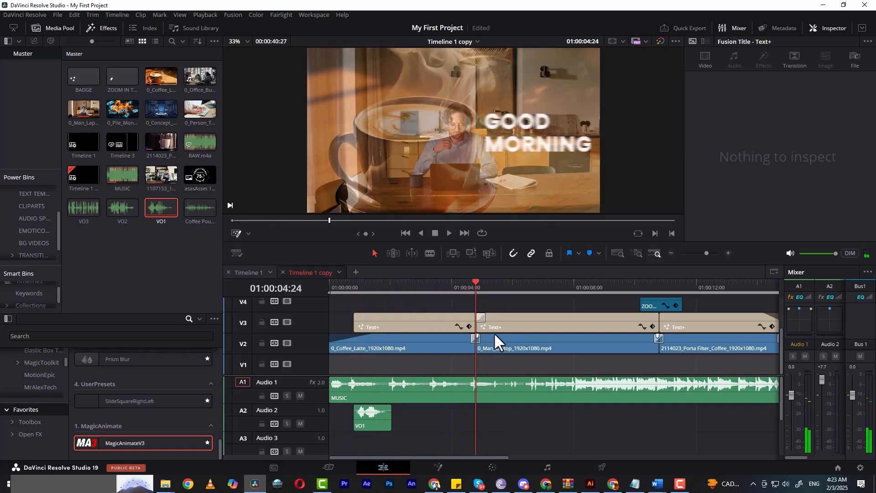
pyautogui.press('space')
pyautogui.press('space')
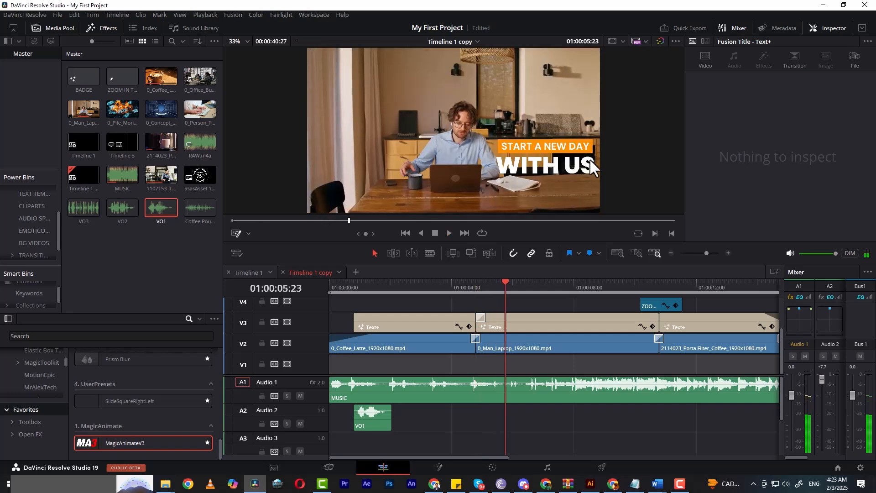
pyautogui.click(494, 286)
pyautogui.moveTo(494, 287); pyautogui.dragTo(475, 287)
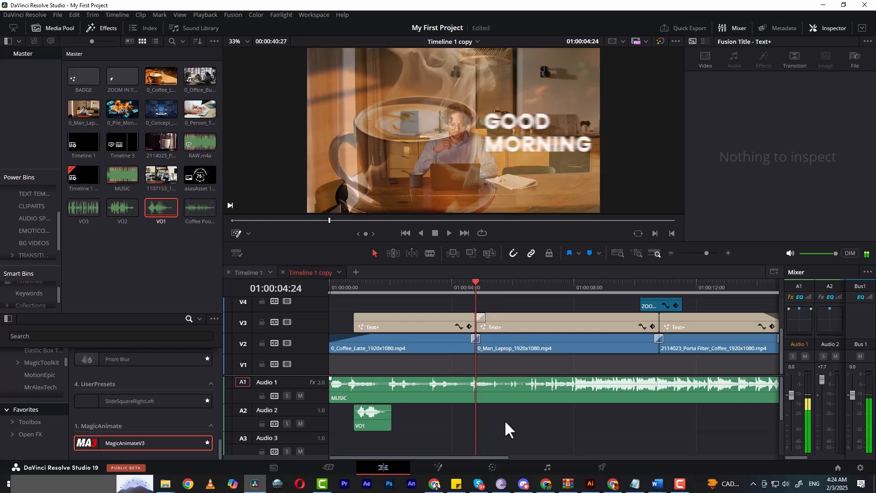
pyautogui.moveTo(122, 208); pyautogui.dragTo(483, 415)
# Play the 0_Man_Laptop section to check the timing of VO2.
pyautogui.click(459, 285)
pyautogui.press('space')
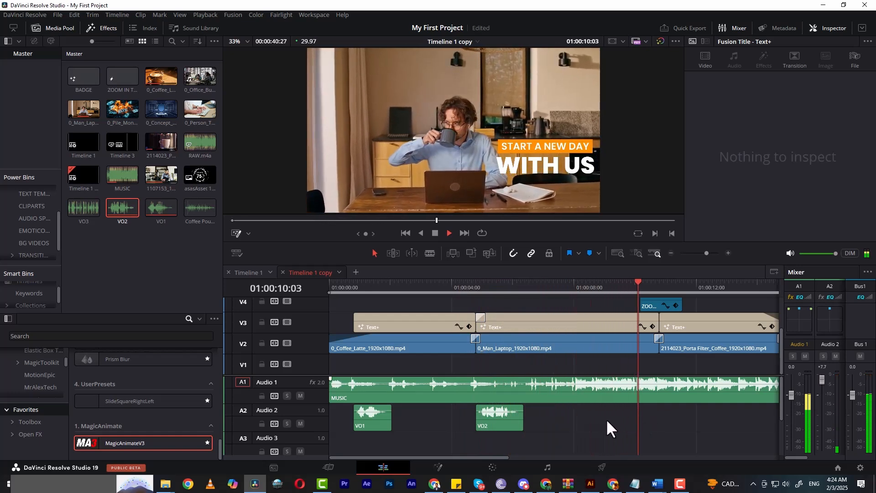
pyautogui.press('space')
# Place VO3 on Audio 2 at 01:00:10:24, at the start of the Celestia Coffee title.
pyautogui.moveTo(607, 420); pyautogui.dragTo(510, 420)
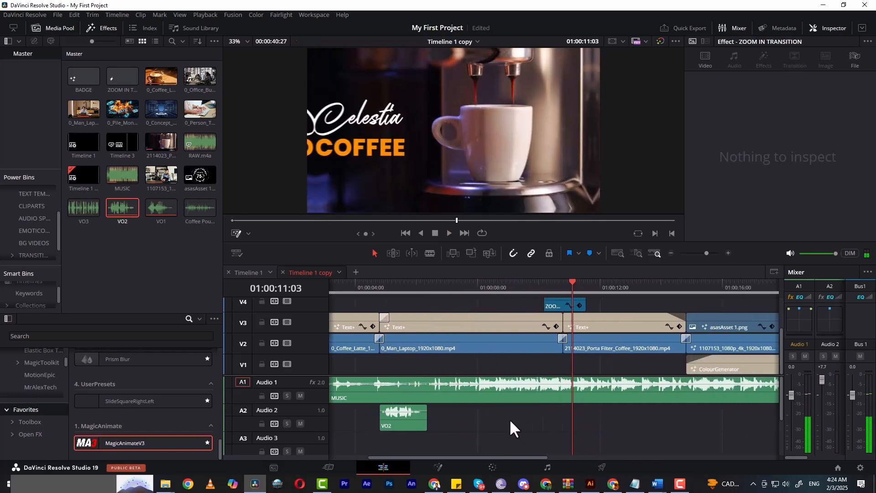
pyautogui.press('Up')
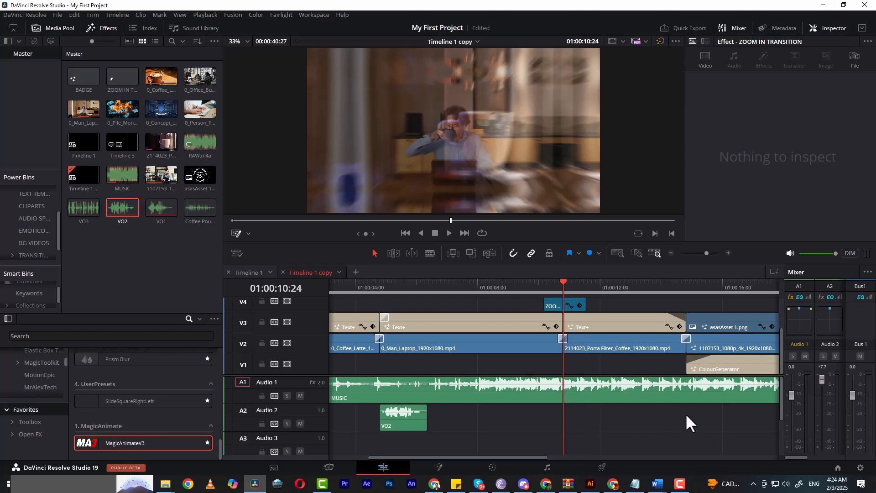
pyautogui.moveTo(82, 209); pyautogui.dragTo(599, 433)
# Play from just before VO3 through the 75% off offer scene to check the voice-over's timing.
pyautogui.moveTo(624, 288); pyautogui.dragTo(586, 286)
pyautogui.press('space')
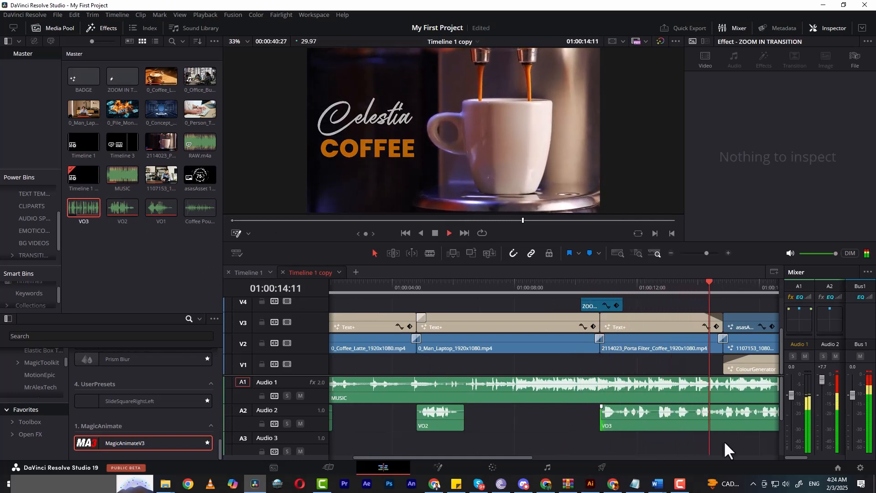
pyautogui.moveTo(724, 442); pyautogui.dragTo(559, 441)
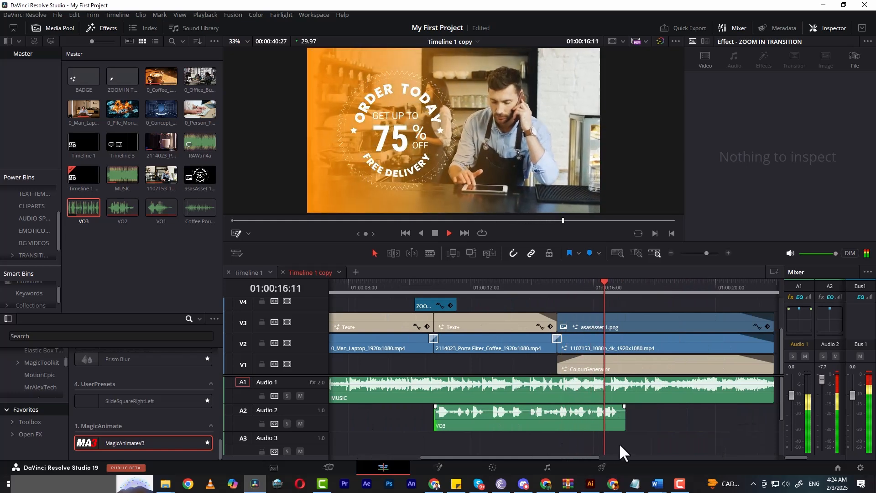
pyautogui.press('space')
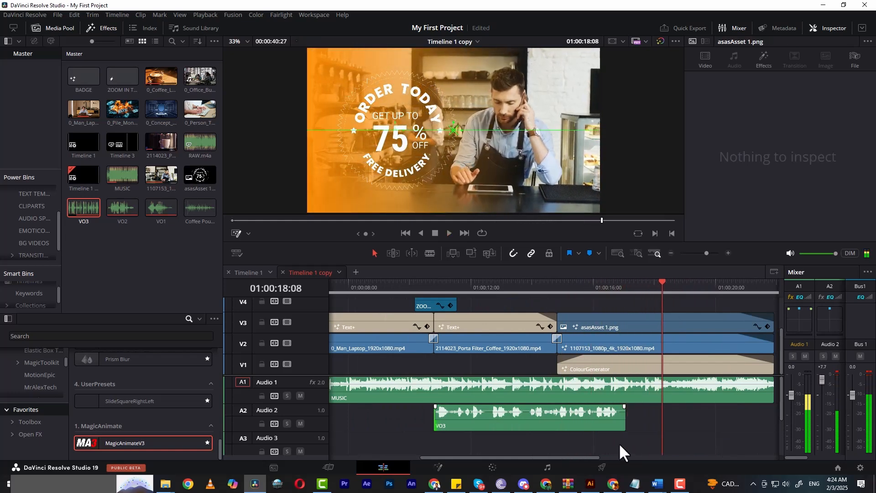
pyautogui.moveTo(535, 454); pyautogui.dragTo(445, 455)
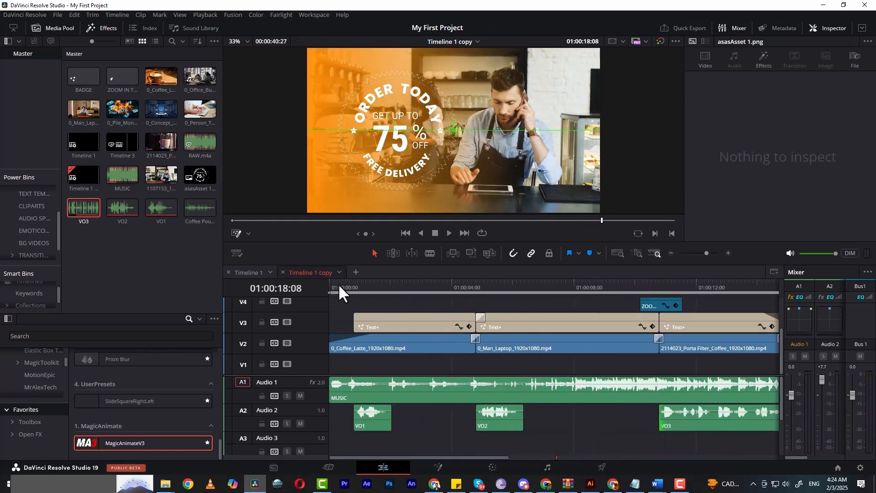
# Replay the opening from 01:00:00:10 to compare the loudness of VO1 with the music.
pyautogui.click(338, 284)
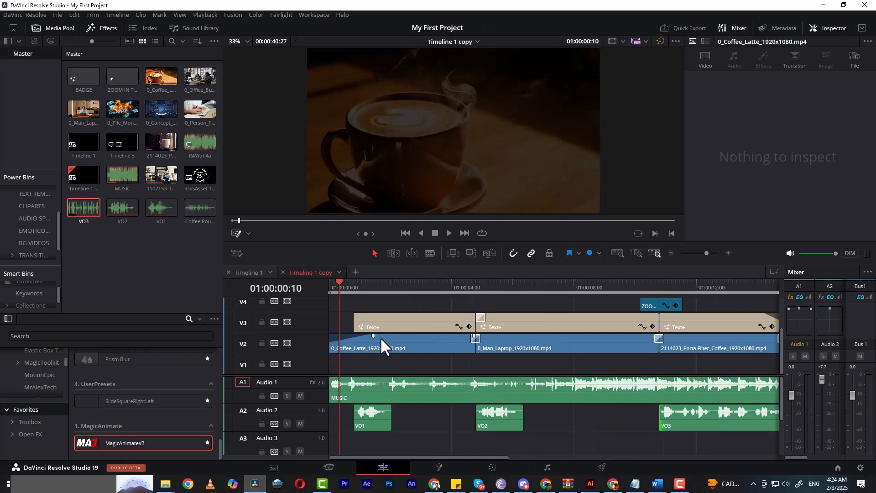
pyautogui.press('space')
pyautogui.press('space')
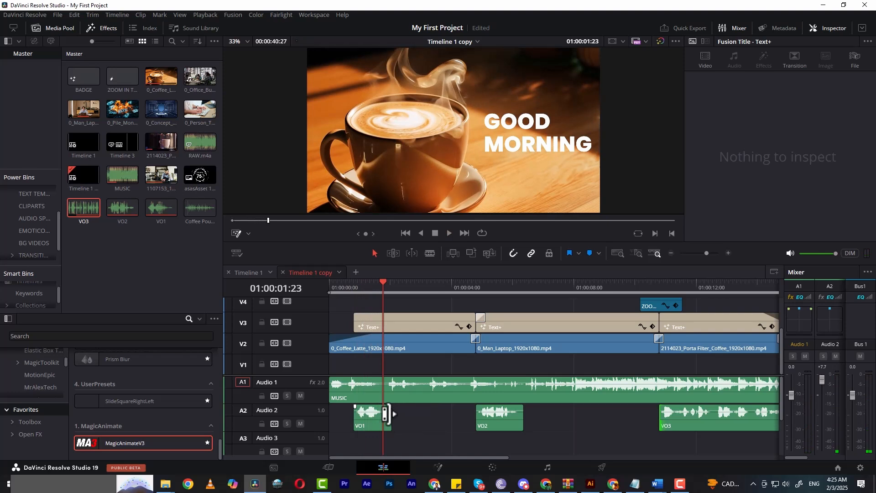
# Play from 01:00:00:24 through VO1 and VO2 to compare the voice-overs' loudness with the music.
pyautogui.click(404, 391)
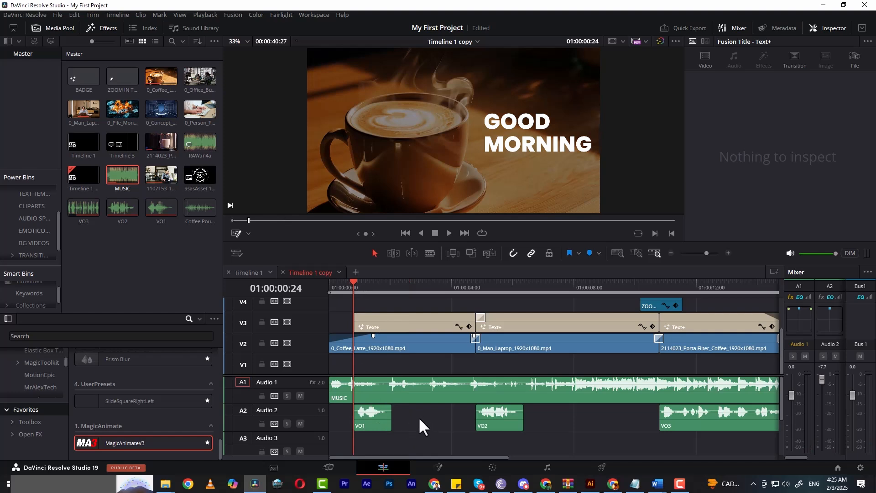
pyautogui.click(379, 390)
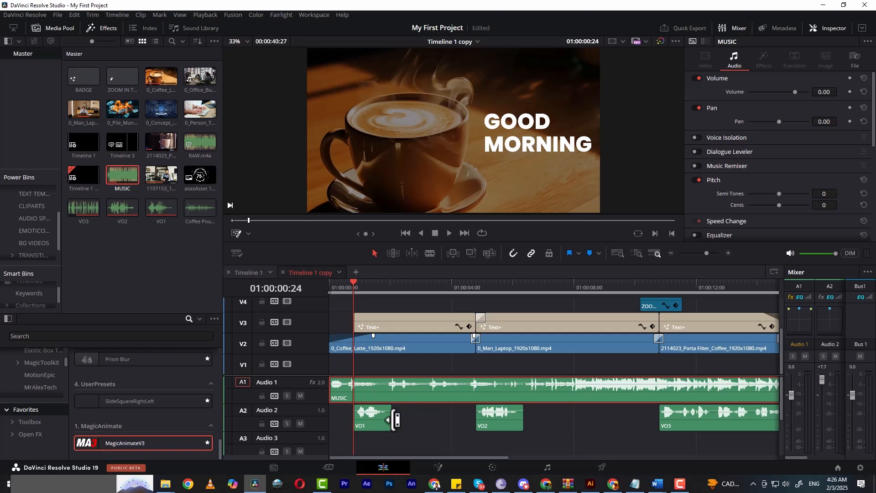
pyautogui.press('space')
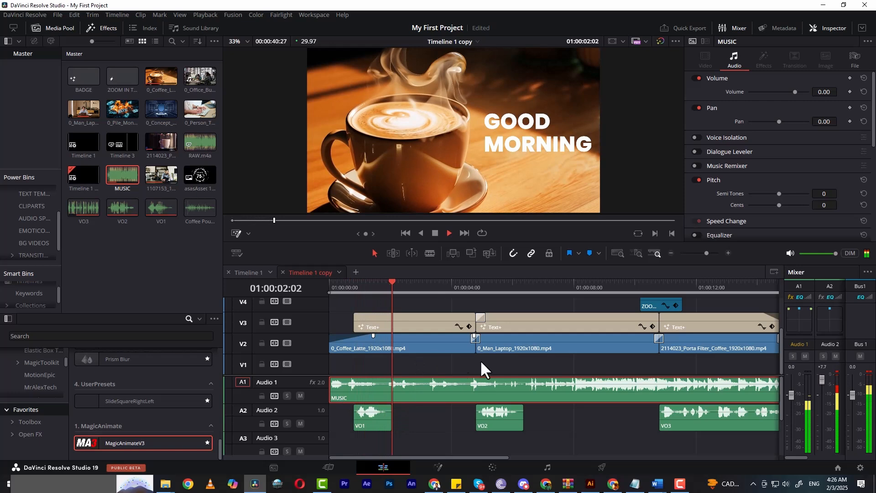
pyautogui.press('space')
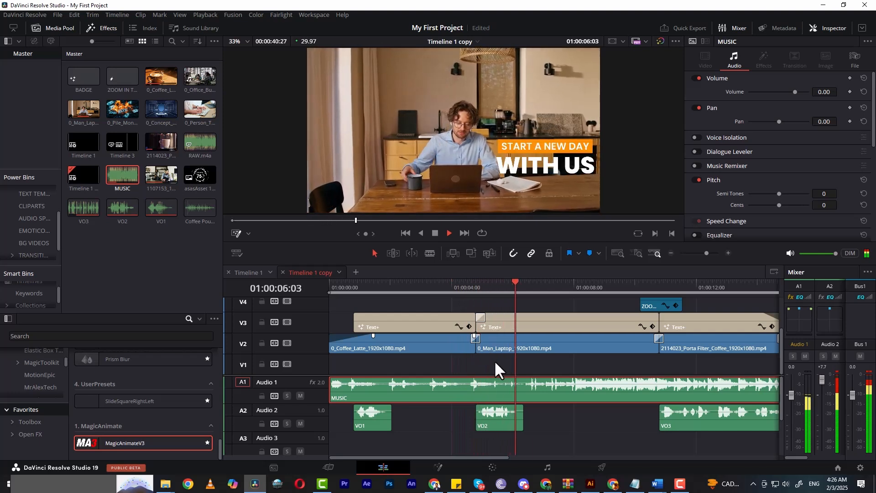
pyautogui.press('space')
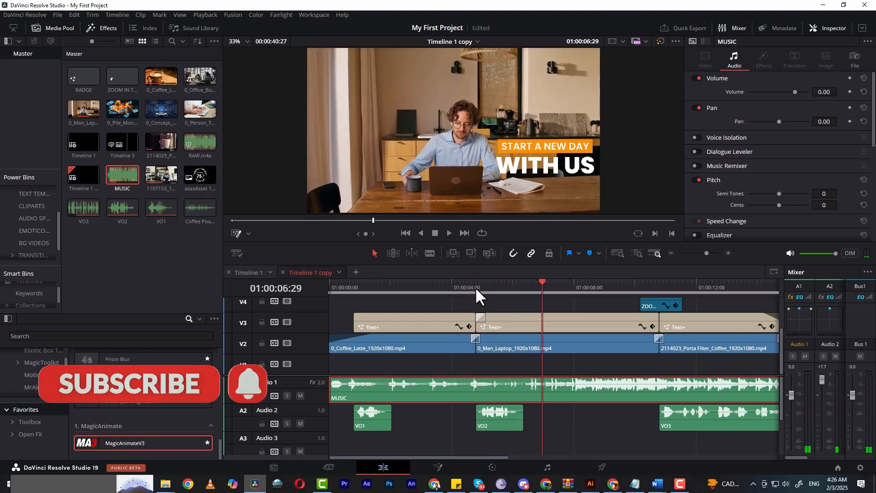
# Split the MUSIC clip on Audio 1 at 01:00:04:24, where VO2 starts.
pyautogui.click(552, 427)
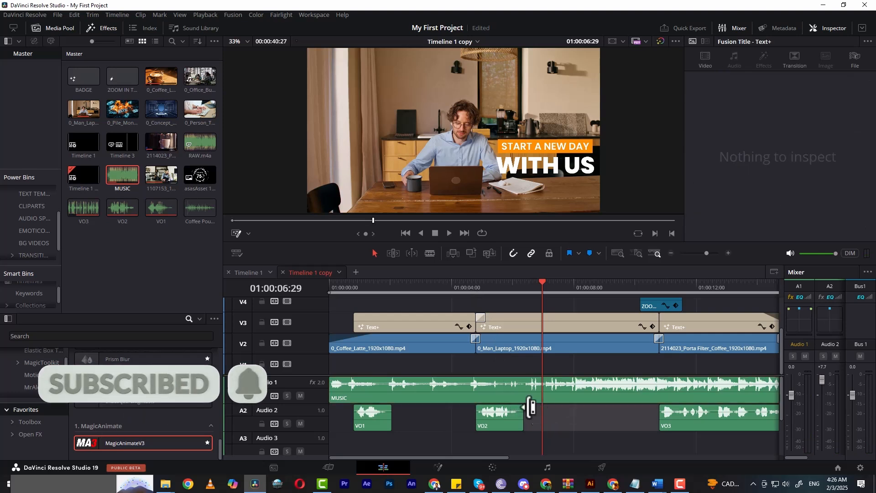
pyautogui.moveTo(486, 286); pyautogui.dragTo(476, 287)
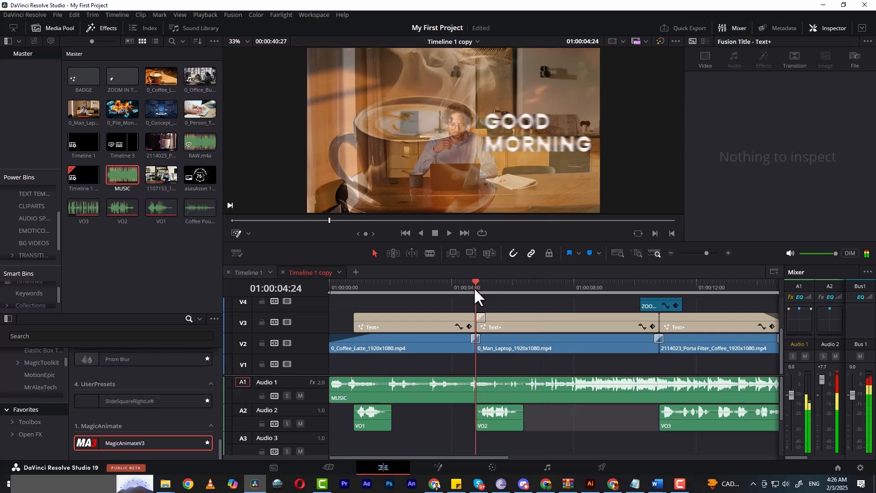
pyautogui.click(491, 394)
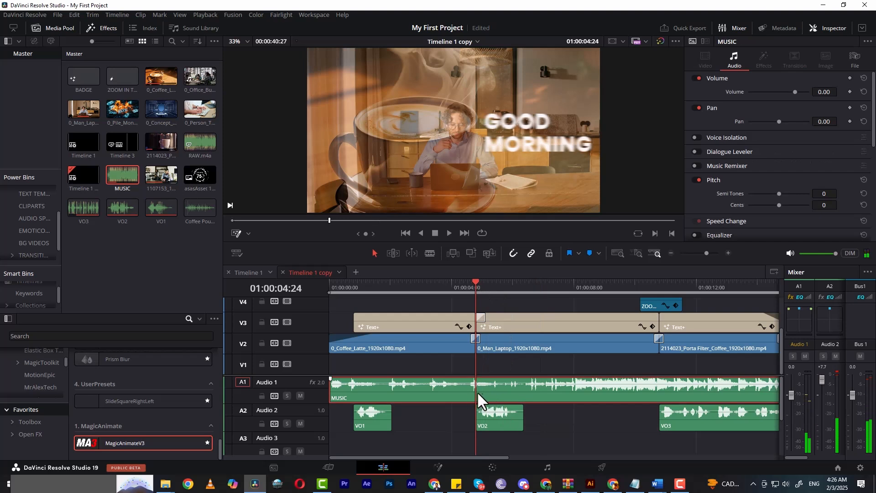
pyautogui.hotkey('ctrl', 'b')
pyautogui.click(489, 393)
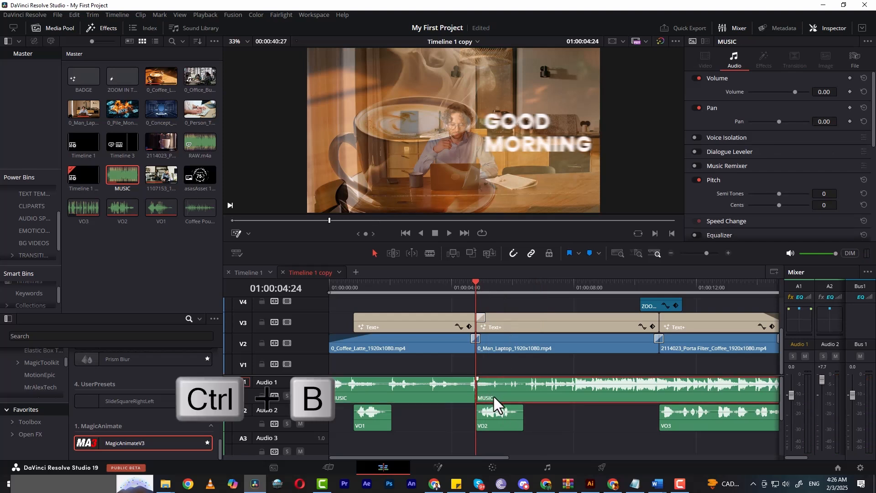
# Split the MUSIC clip again at 01:00:06:10, where VO2 ends, to isolate the segment above the voice-over.
pyautogui.moveTo(512, 288); pyautogui.dragTo(523, 287)
pyautogui.click(504, 426)
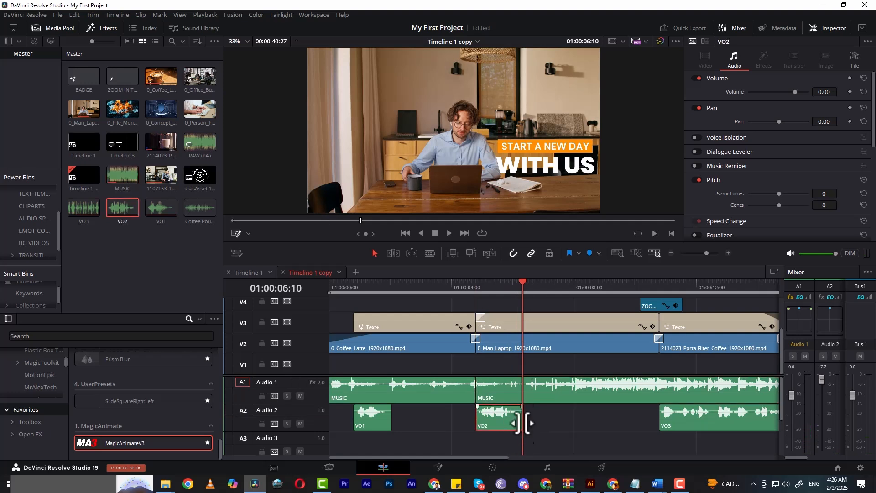
pyautogui.click(476, 286)
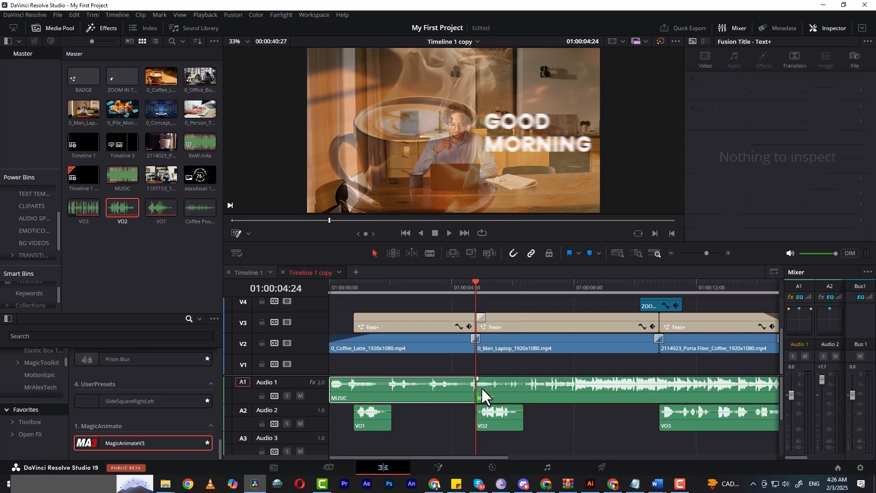
pyautogui.click(491, 388)
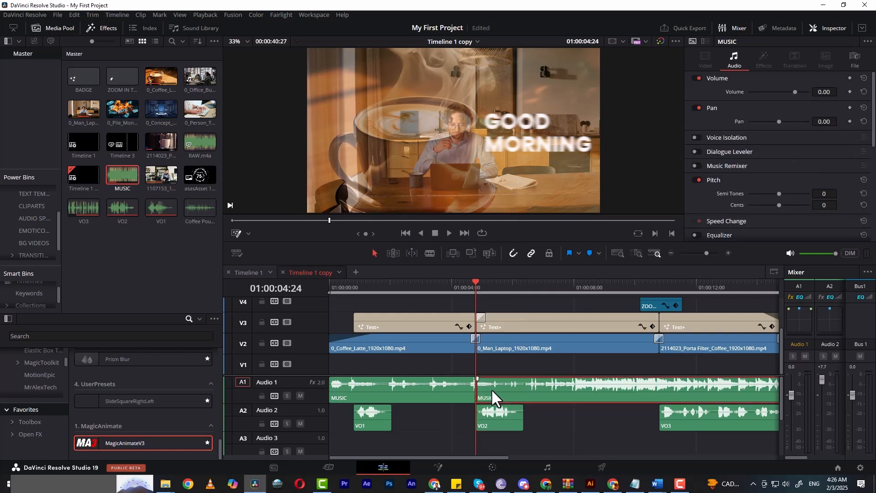
pyautogui.click(500, 416)
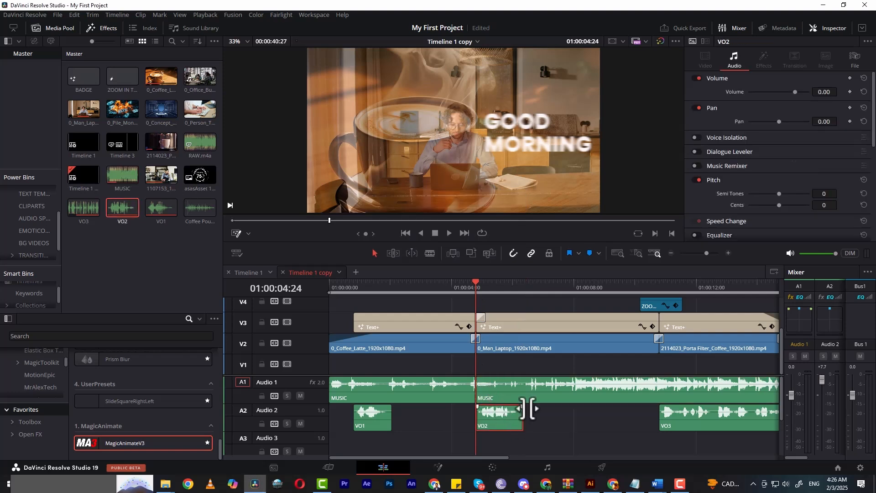
pyautogui.click(522, 286)
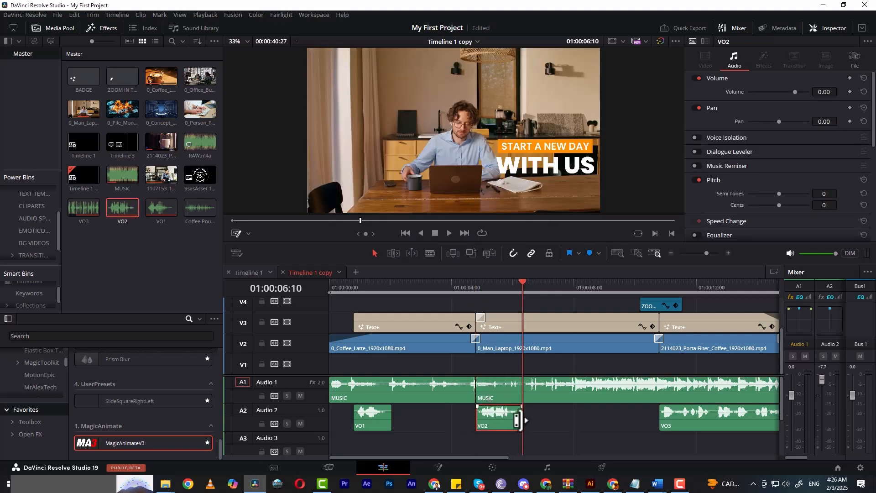
pyautogui.click(541, 398)
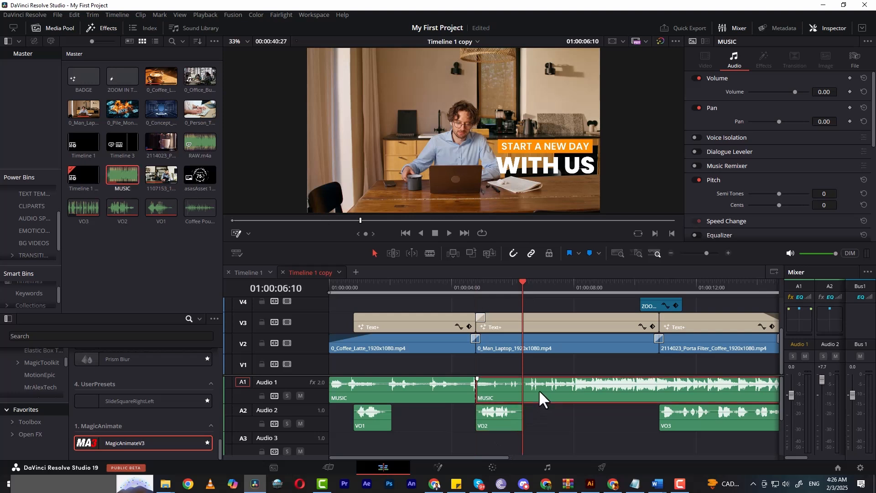
pyautogui.hotkey('ctrl', 'b')
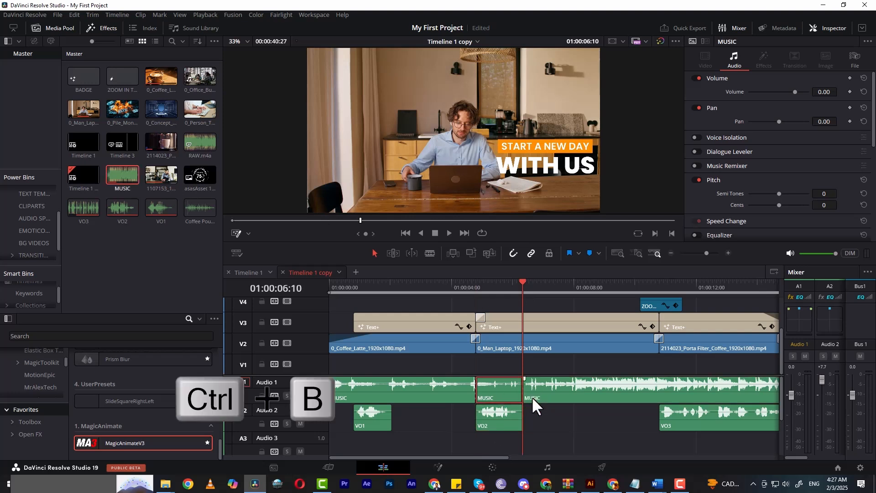
pyautogui.click(539, 419)
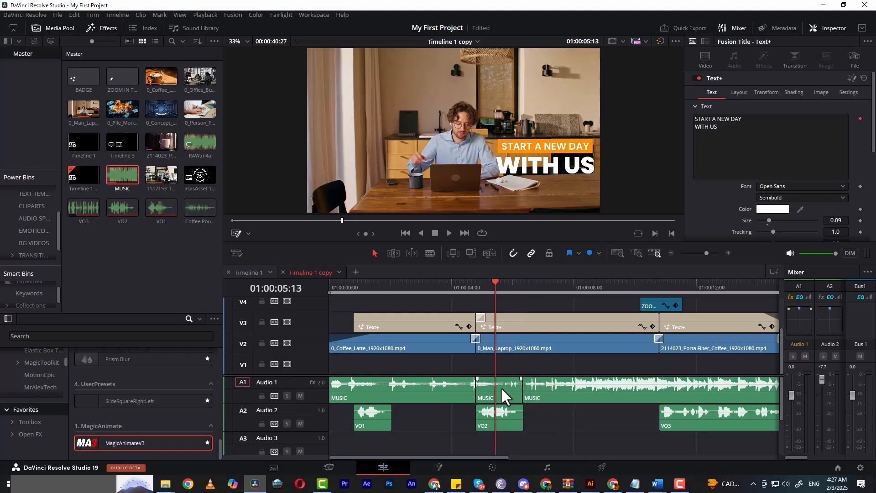
# Lower the volume of the short MUSIC segment above VO2 to about -16 dB.
pyautogui.click(501, 389)
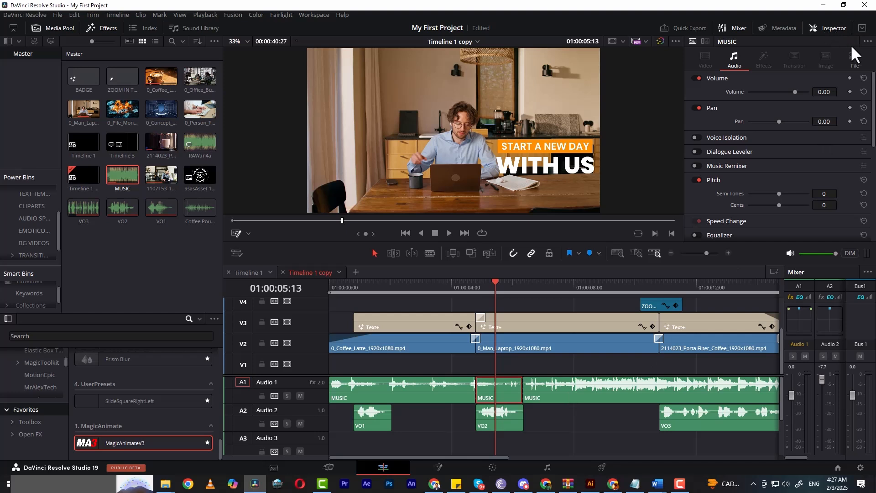
pyautogui.click(831, 30)
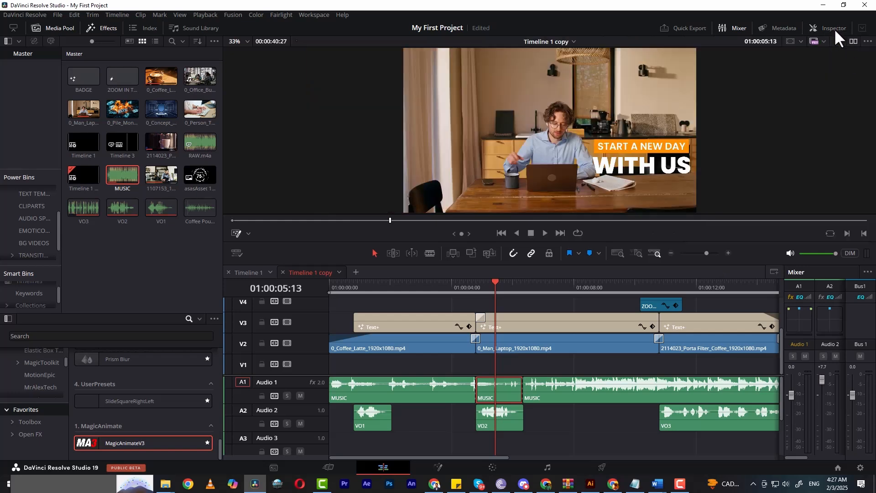
pyautogui.click(834, 29)
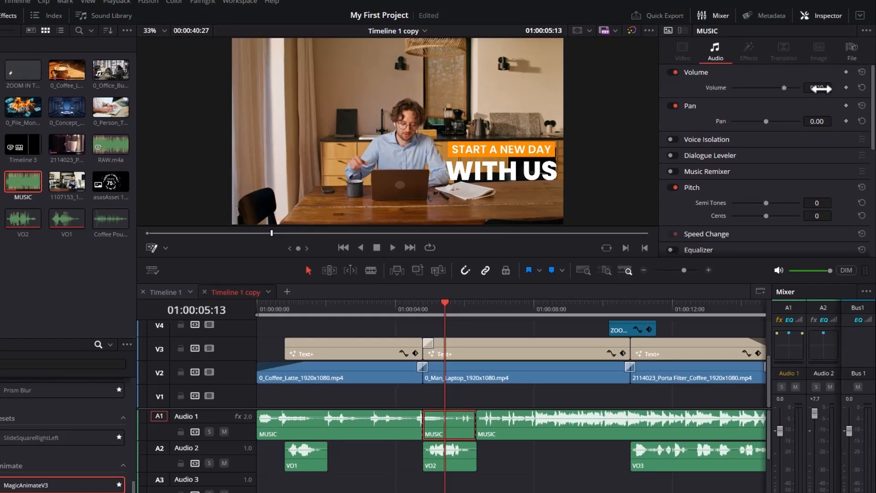
pyautogui.moveTo(817, 87); pyautogui.dragTo(785, 91)
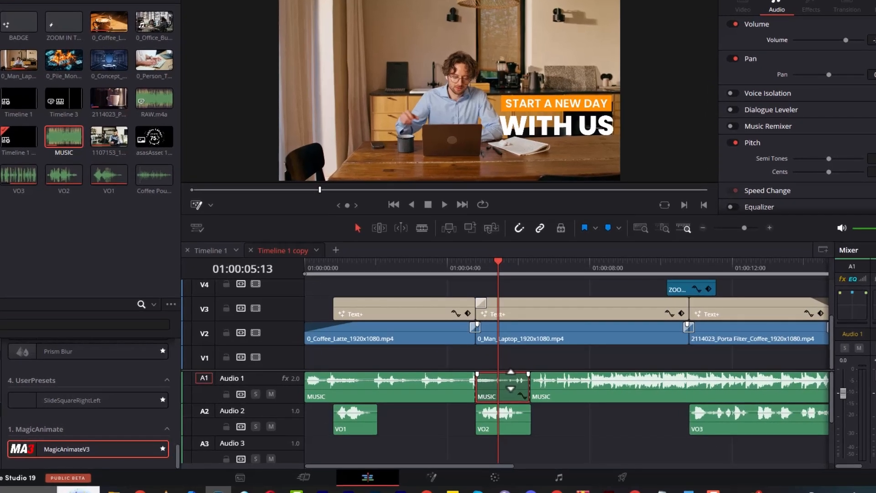
pyautogui.moveTo(510, 380); pyautogui.dragTo(518, 385)
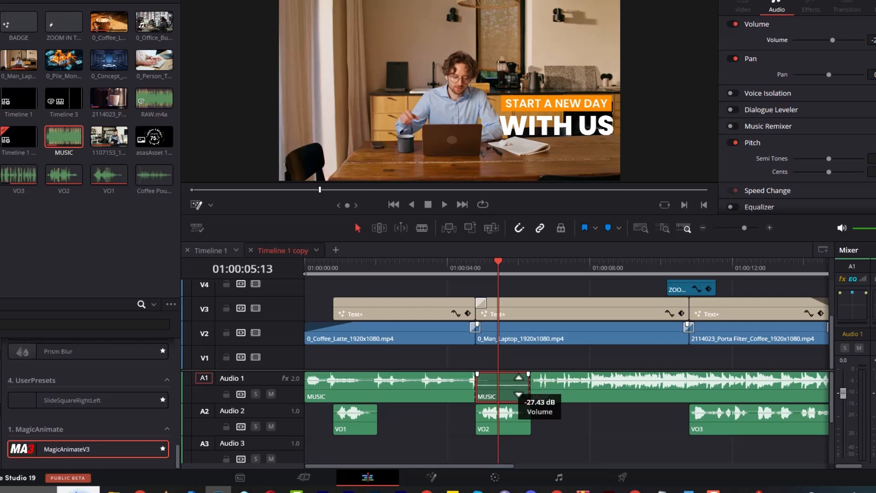
pyautogui.moveTo(518, 386)
pyautogui.mouseDown()
pyautogui.moveTo(513, 377)
pyautogui.moveTo(525, 386)
pyautogui.mouseUp()
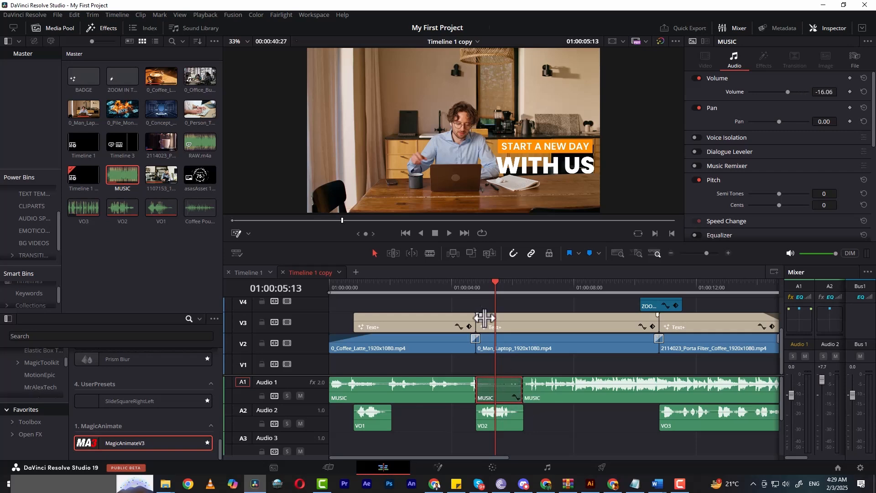
# Set the music segment above VO2 to about -9.25 dB, playing the section before and after to check the balance.
pyautogui.click(467, 283)
pyautogui.press('space')
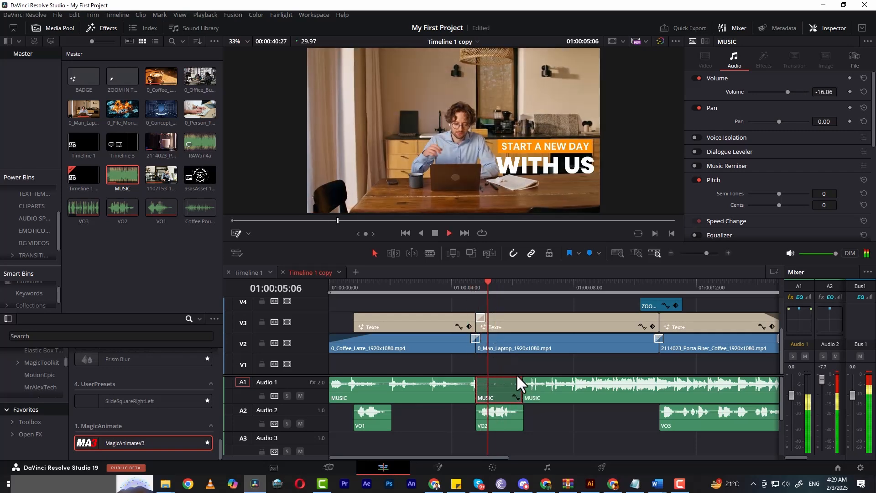
pyautogui.press('space')
pyautogui.moveTo(506, 386); pyautogui.dragTo(510, 381)
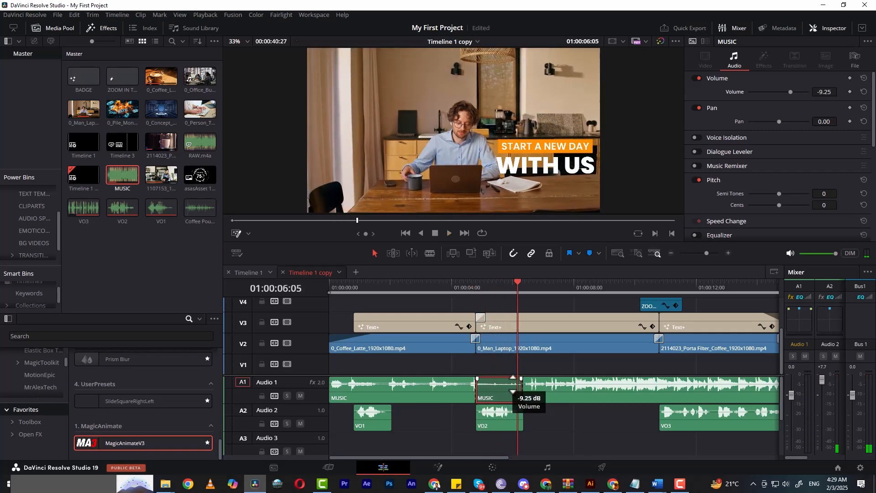
pyautogui.click(458, 283)
pyautogui.press('space')
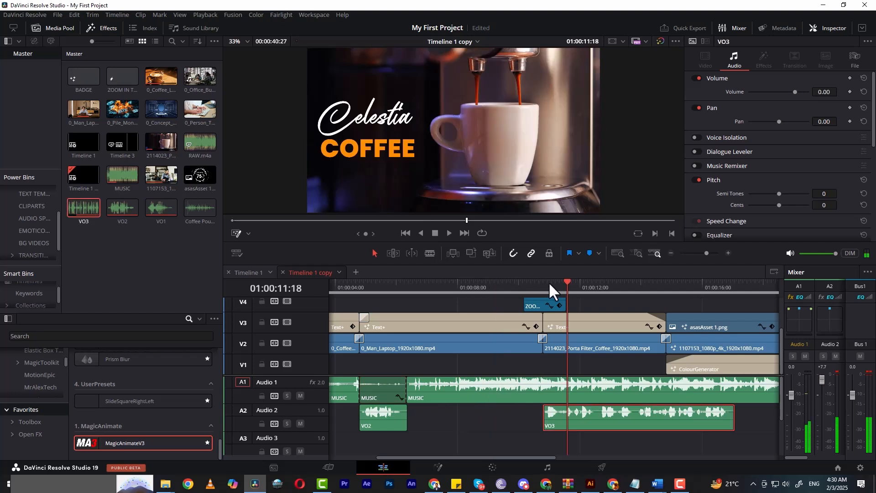
# Split the MUSIC clip at 01:00:10:24, where VO3 starts.
pyautogui.moveTo(549, 283); pyautogui.dragTo(542, 287)
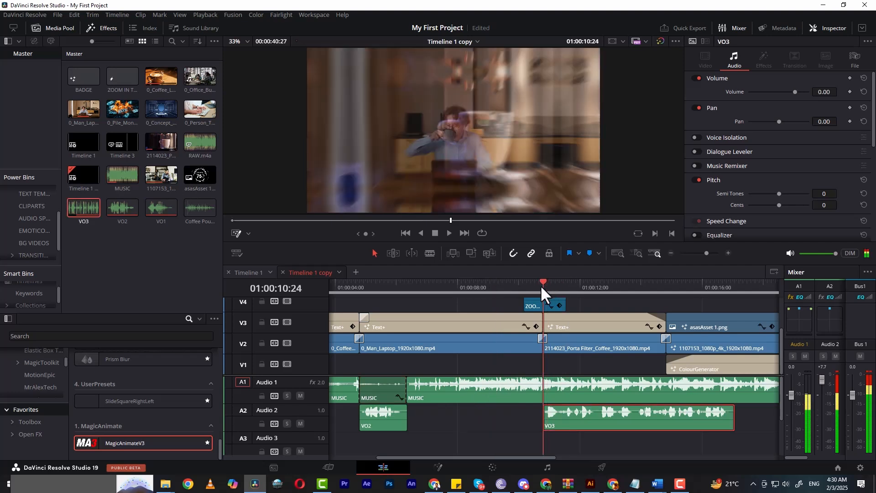
pyautogui.click(552, 395)
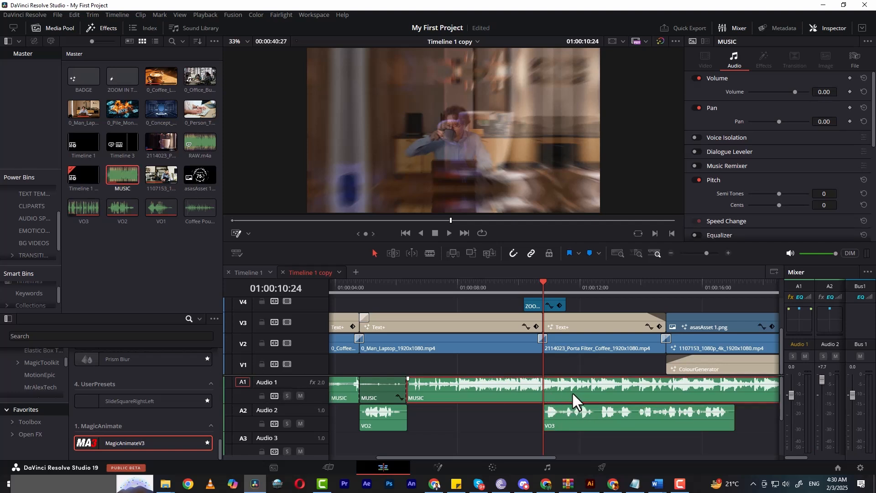
pyautogui.hotkey('ctrl', 'b')
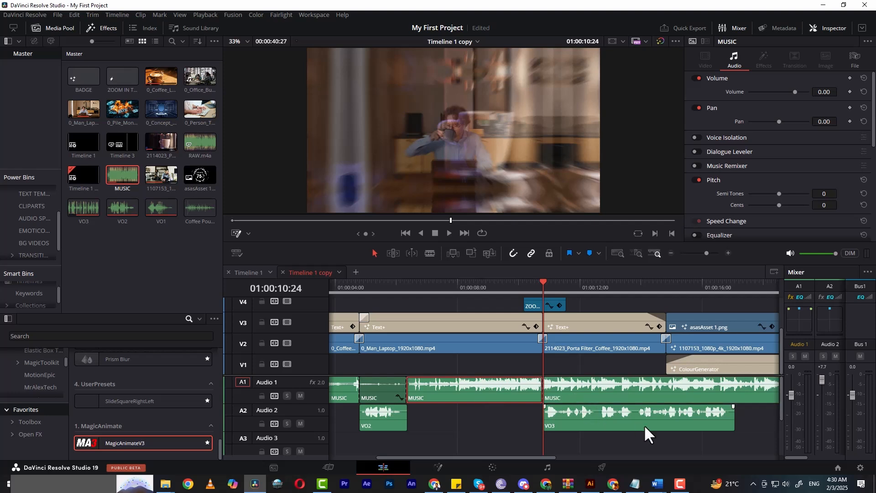
# Split the MUSIC clip at 01:00:17:02, where VO3 ends, to isolate the segment above the voice-over.
pyautogui.hscroll(3, 593, 438)
pyautogui.click(561, 424)
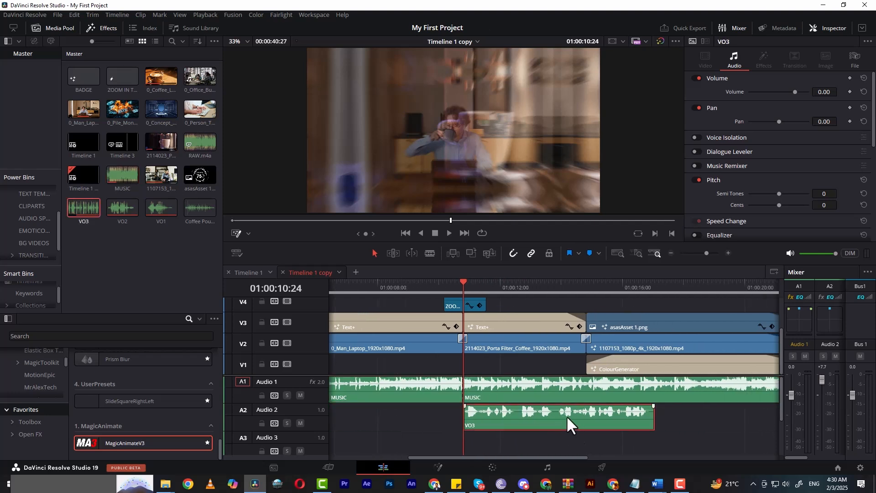
pyautogui.click(653, 285)
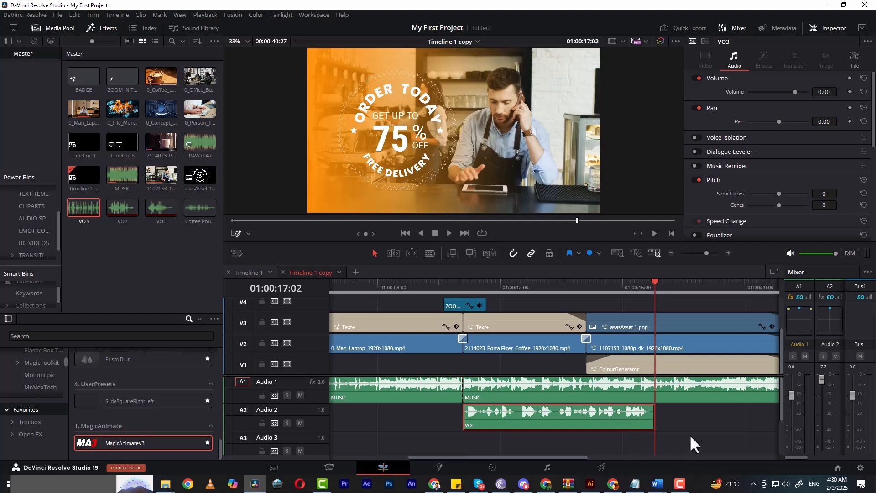
pyautogui.click(669, 390)
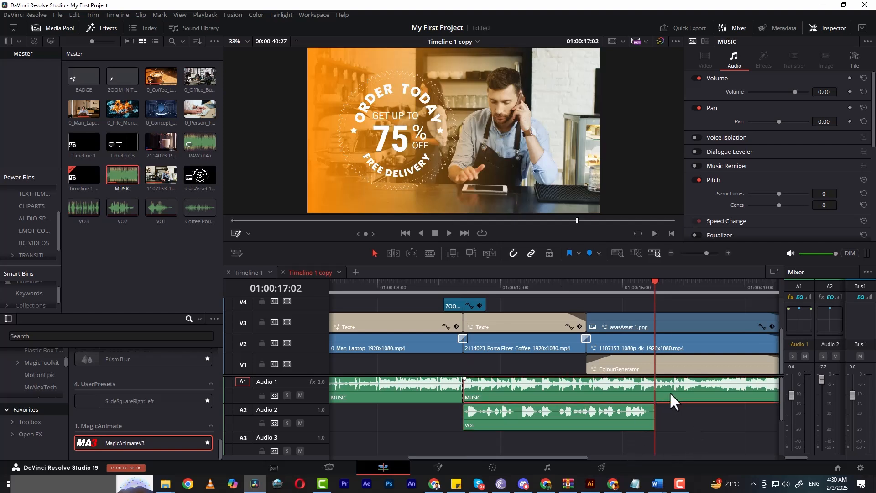
pyautogui.hotkey('ctrl', 'b')
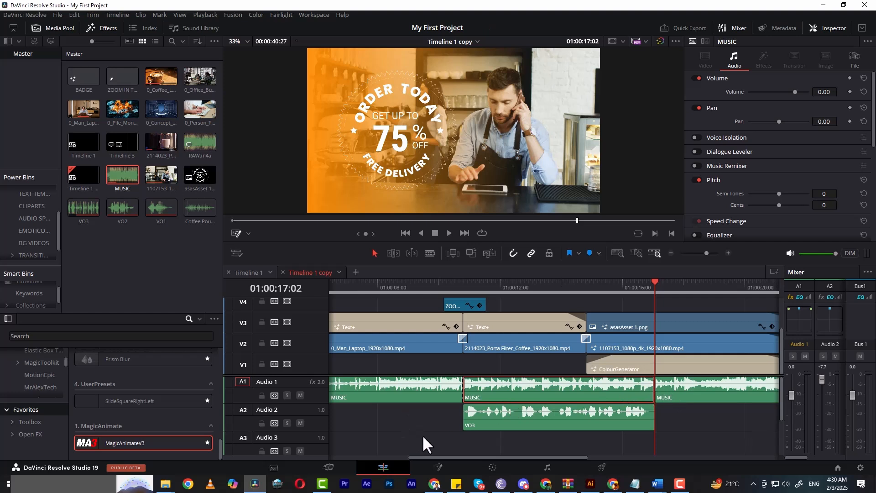
# Lower the volume of the MUSIC segment above VO3 to about -22.73 dB.
pyautogui.hscroll(-3, 423, 434)
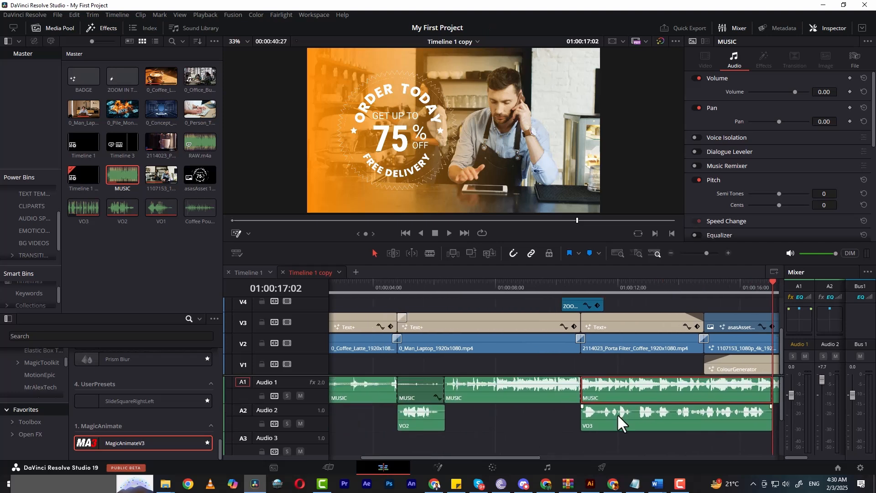
pyautogui.click(654, 283)
pyautogui.moveTo(675, 382); pyautogui.dragTo(688, 402)
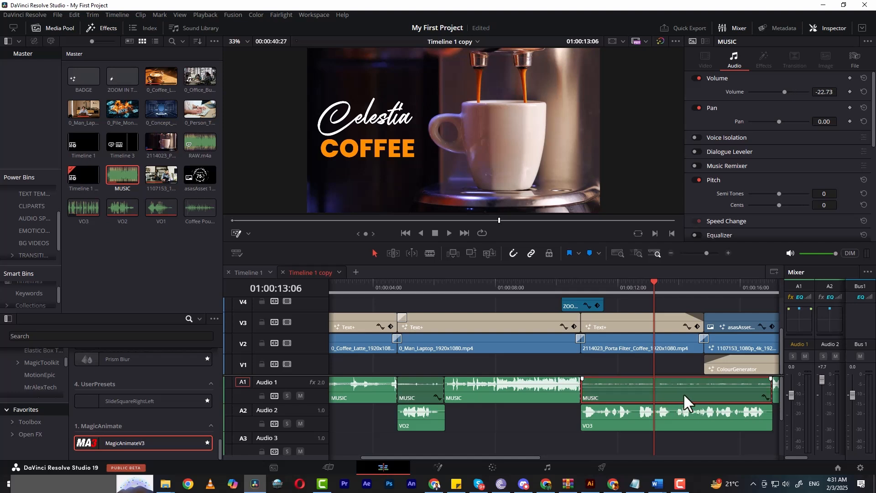
# Undo the volume change on the MUSIC segment above VO3 and save the project.
pyautogui.hotkey('ctrl', 'z')
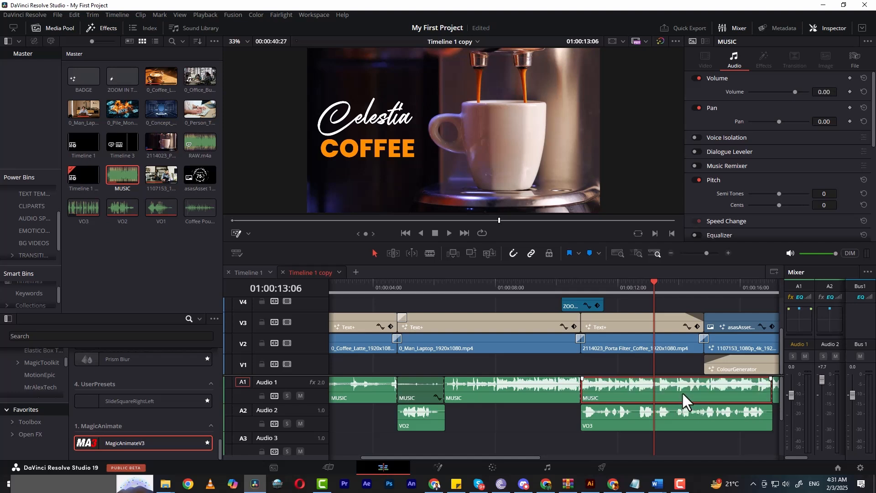
pyautogui.hotkey('ctrl', 's')
# Raise the volume of the MUSIC segment above VO2 to about -6.97 dB.
pyautogui.click(425, 386)
pyautogui.moveTo(427, 385)
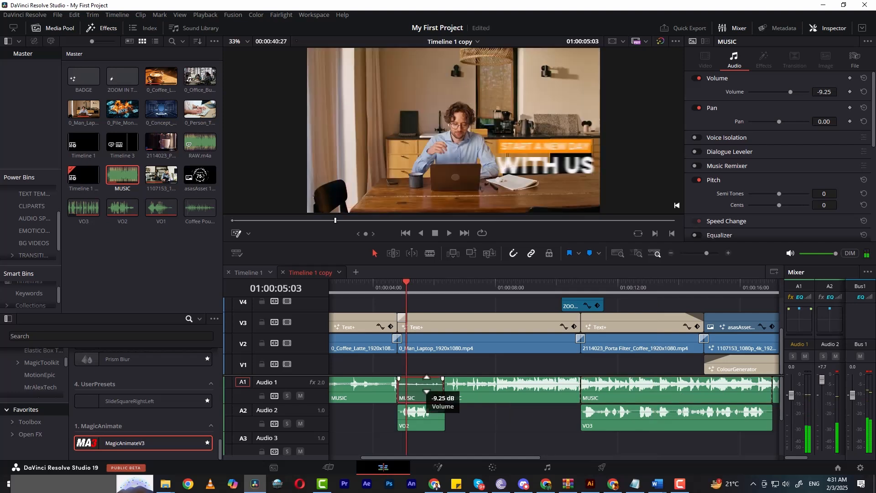
pyautogui.moveTo(427, 385); pyautogui.dragTo(427, 388)
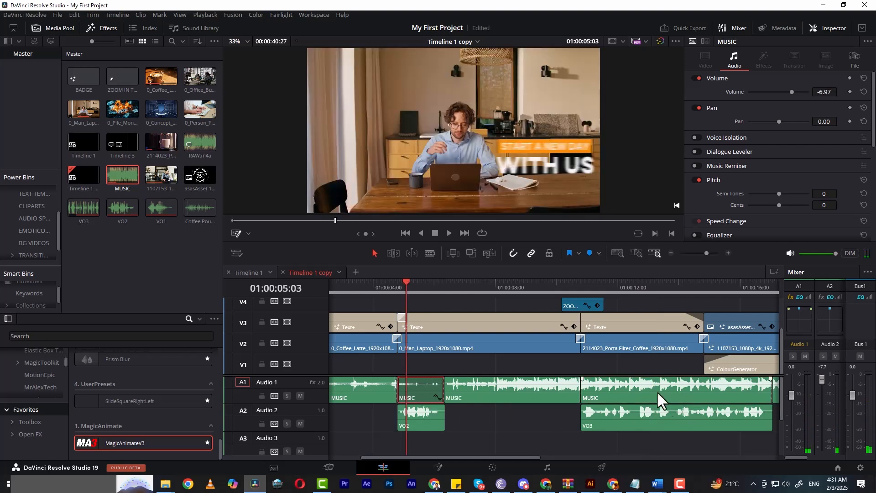
# Try lowering the MUSIC segment above VO3 to about -32.27 dB and undo the change.
pyautogui.click(656, 391)
pyautogui.click(635, 287)
pyautogui.moveTo(674, 384); pyautogui.dragTo(678, 389)
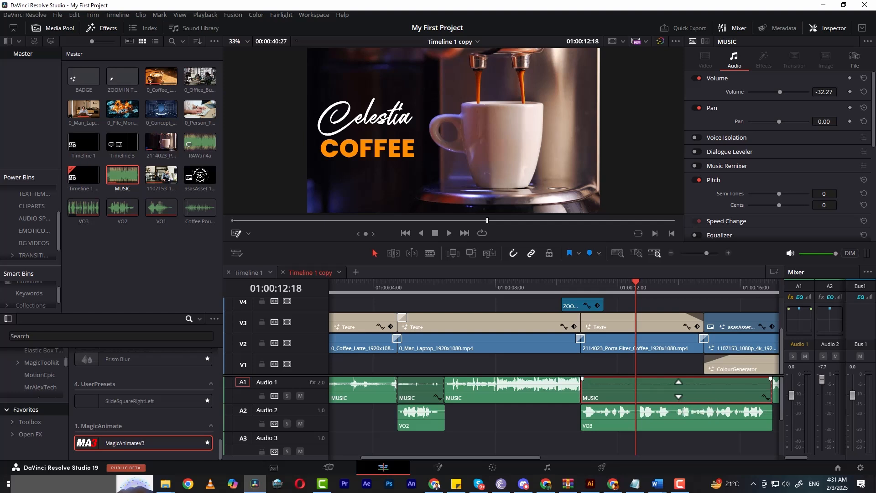
pyautogui.hotkey('ctrl', 'z')
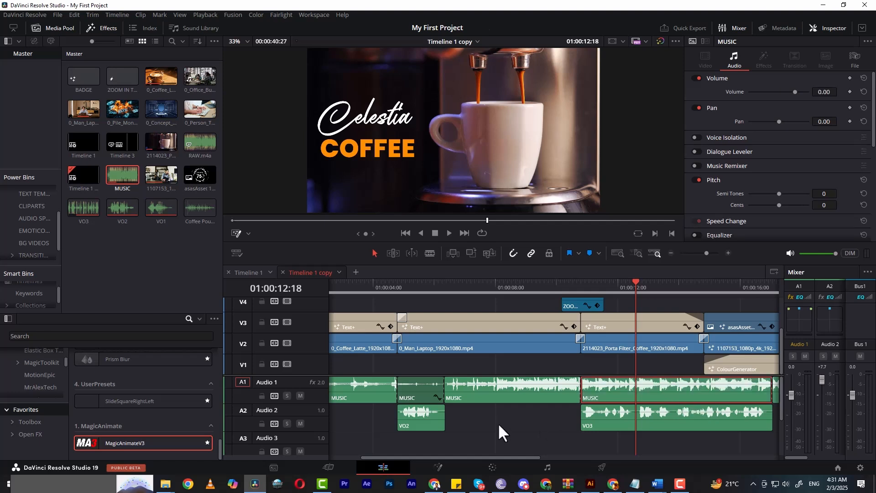
# Copy the MUSIC segment above VO2 and paste only its Volume attribute onto the MUSIC segment above VO3, keeping Maintain Timing.
pyautogui.click(426, 391)
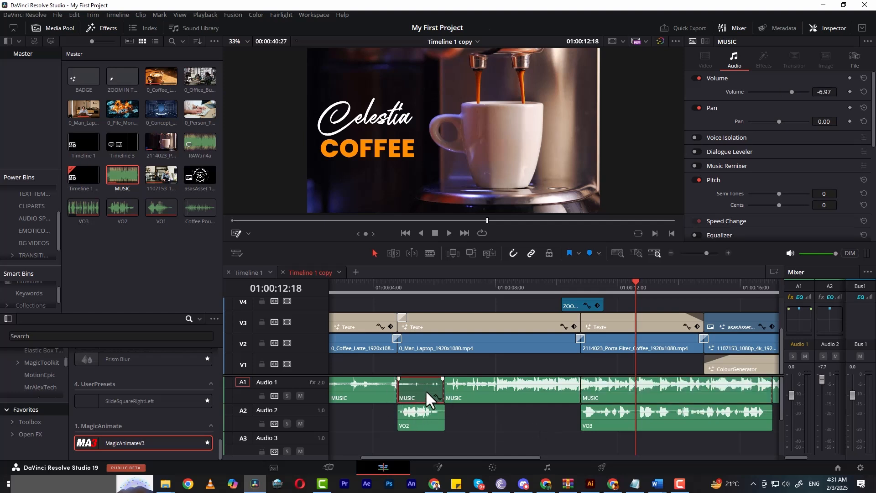
pyautogui.hotkey('ctrl', 'c')
pyautogui.click(654, 388)
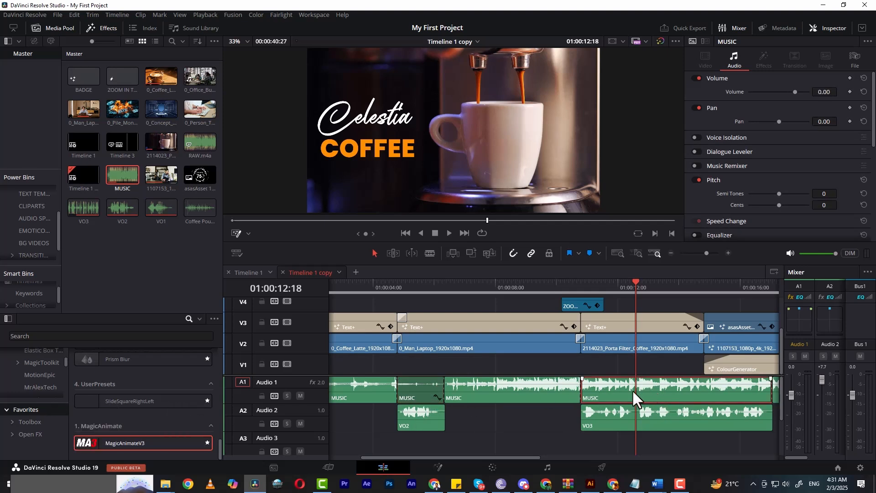
pyautogui.hotkey('alt', 'v')
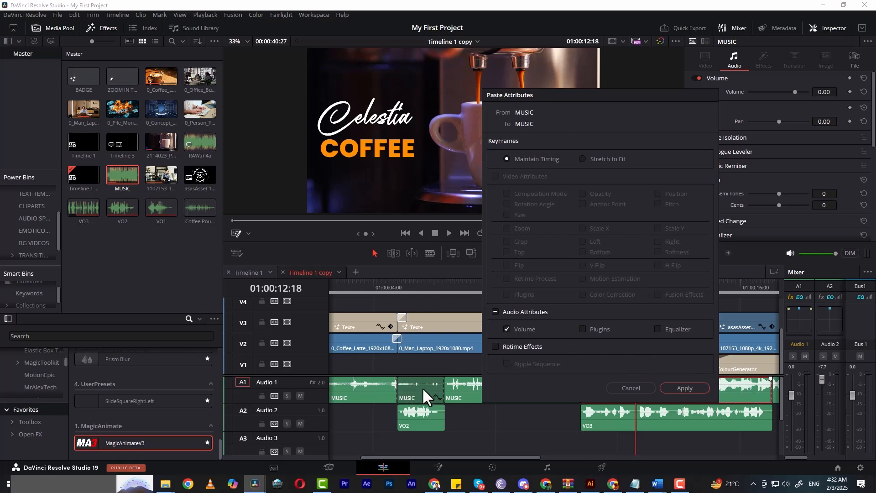
pyautogui.click(683, 387)
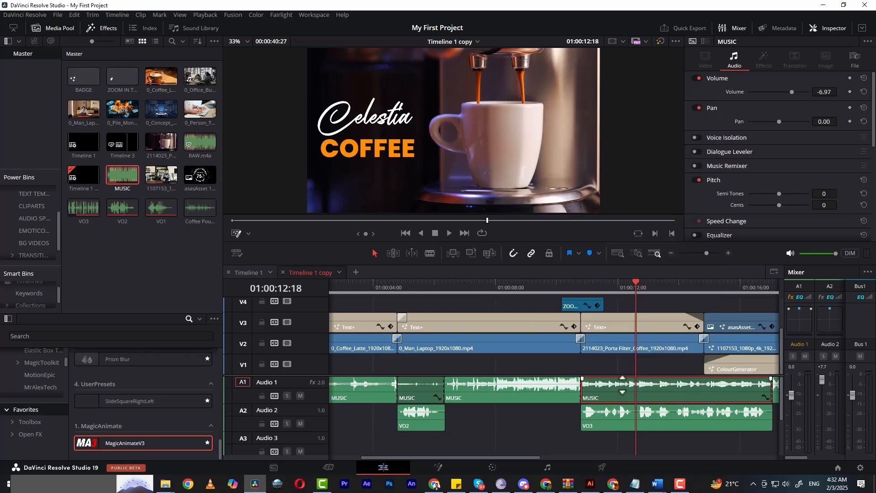
pyautogui.moveTo(623, 392)
pyautogui.click(421, 384)
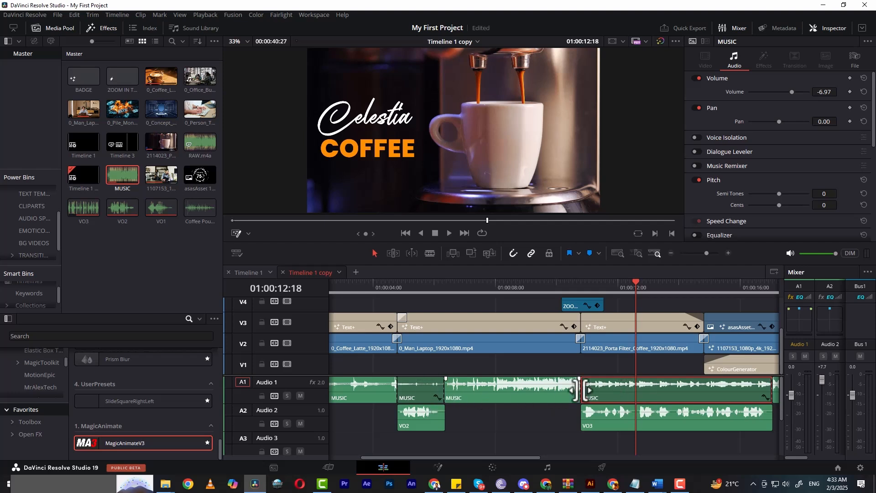
pyautogui.moveTo(613, 386)
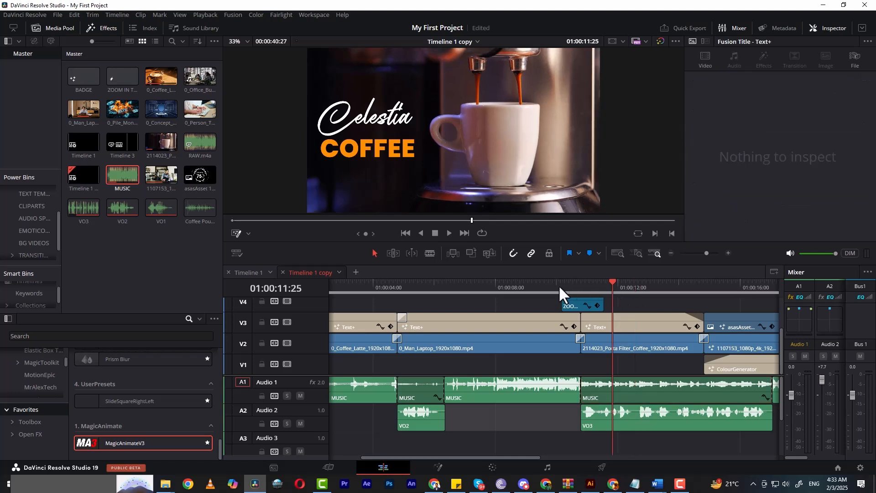
# Lower the MUSIC segment above VO3 to about -15.97 dB, playing the section before and after to check the balance.
pyautogui.click(559, 287)
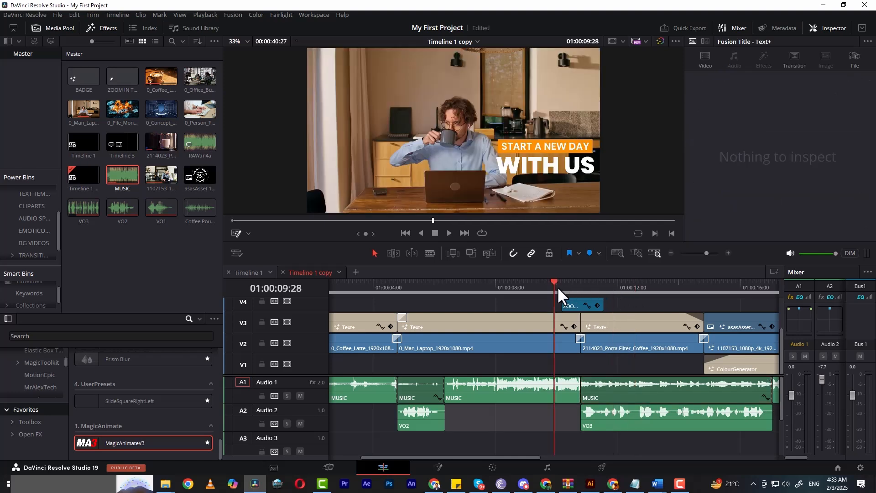
pyautogui.press('space')
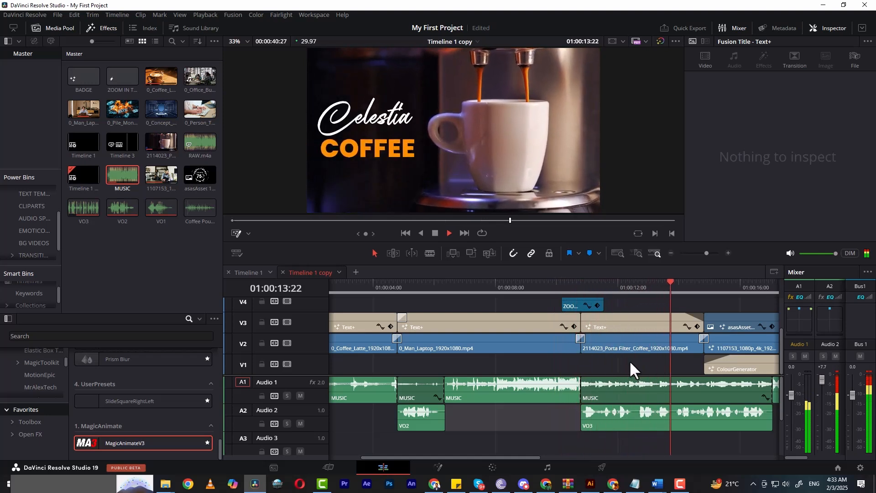
pyautogui.press('space')
pyautogui.click(661, 394)
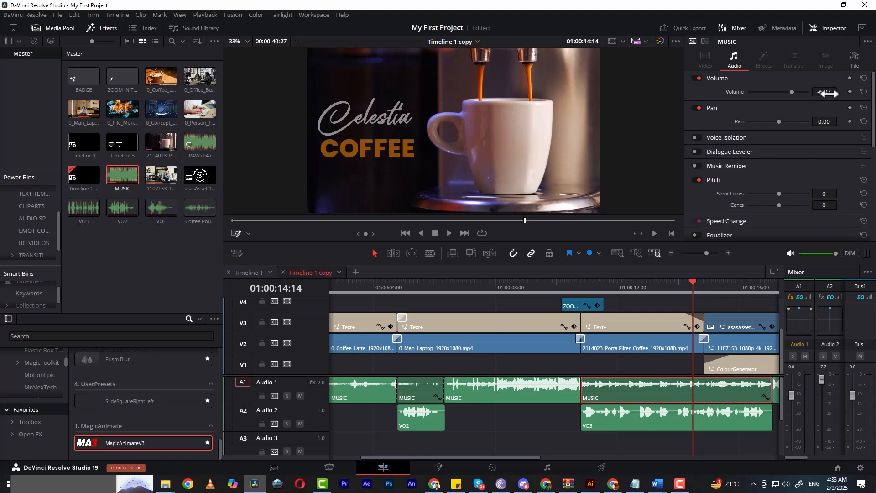
pyautogui.moveTo(825, 92); pyautogui.dragTo(810, 93)
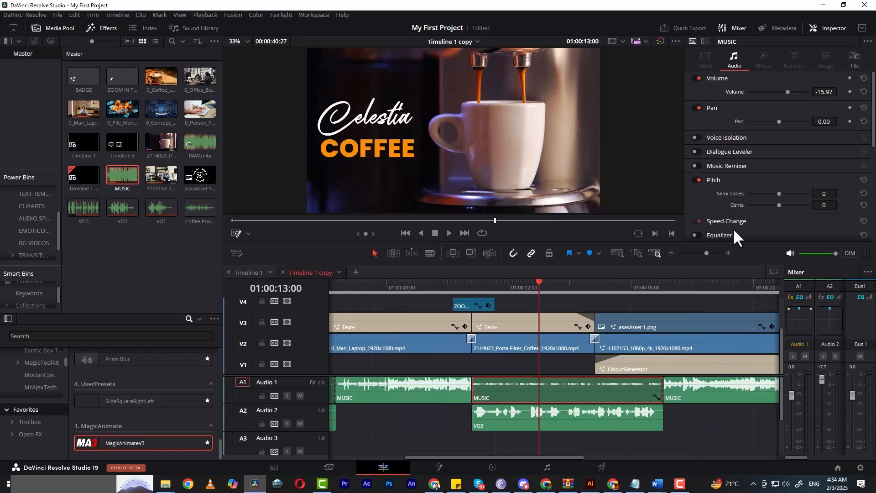
pyautogui.press('space')
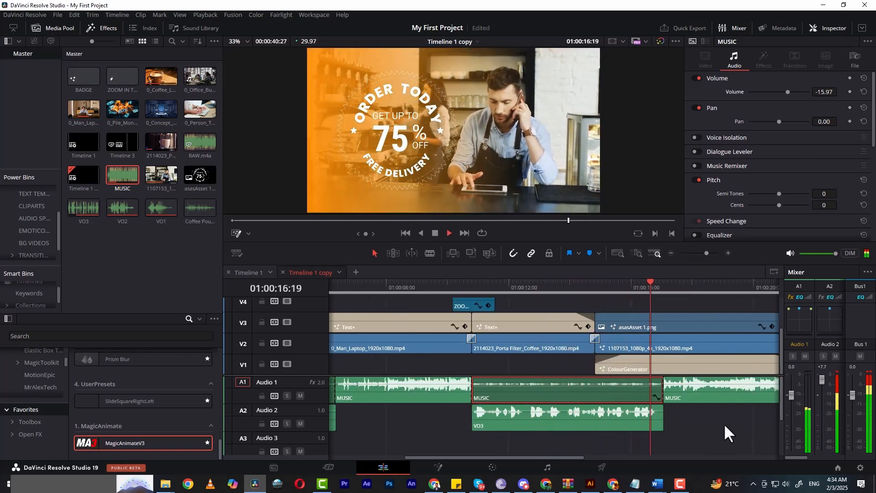
pyautogui.press('space')
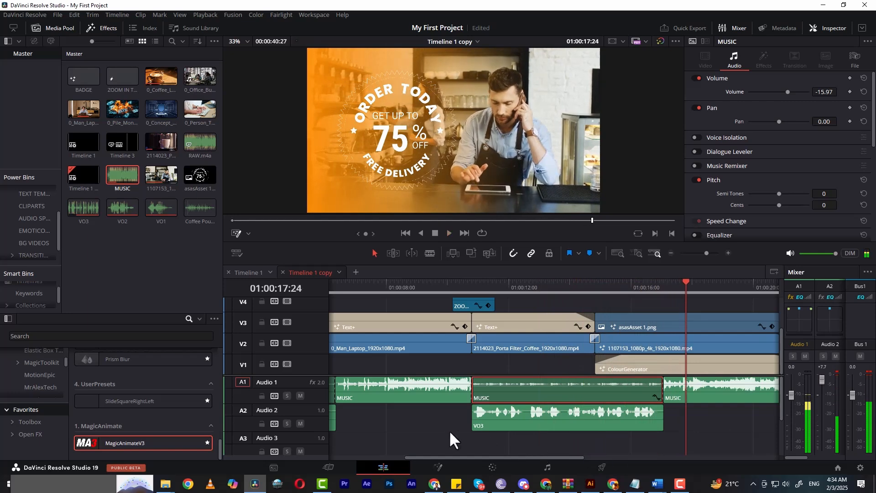
# Play the passage leading into VO3 in short stretches to examine how the music level changes at the cut.
pyautogui.hscroll(-2, 636, 420)
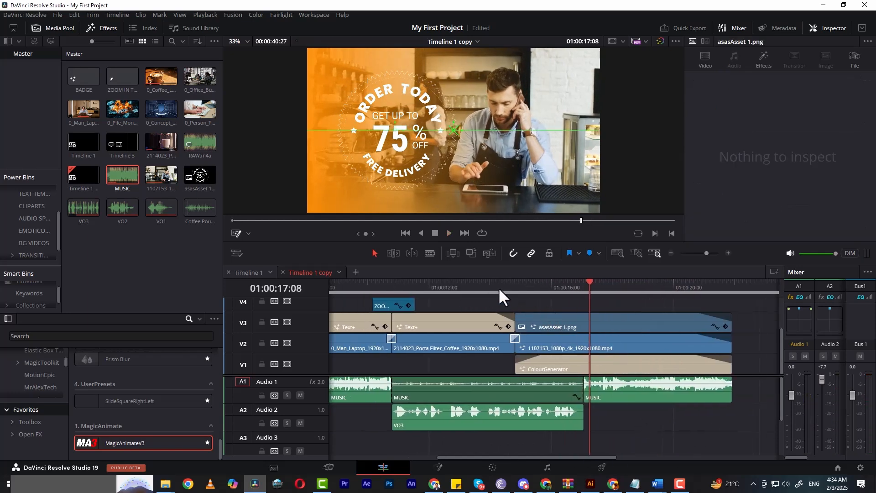
pyautogui.click(487, 288)
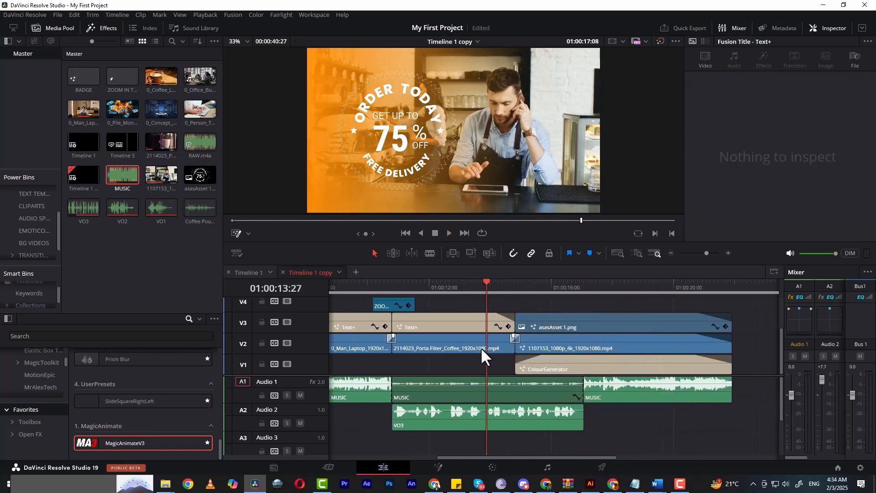
pyautogui.hscroll(-2, 463, 364)
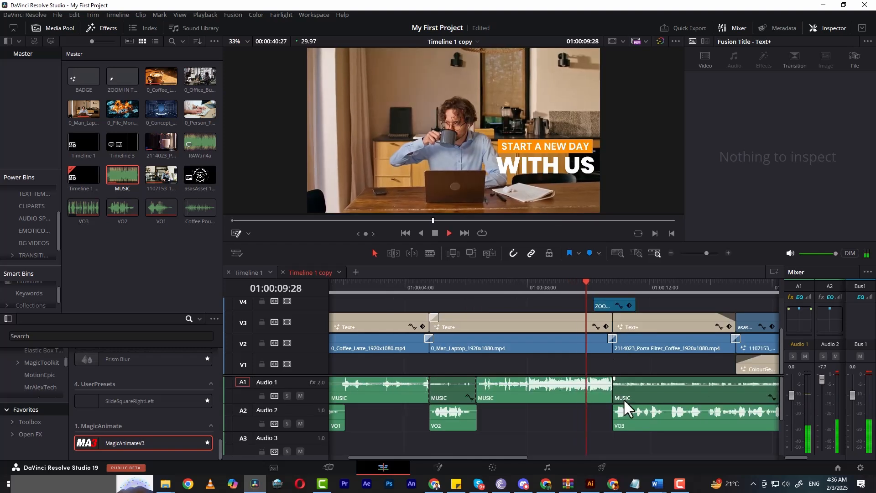
pyautogui.press('space')
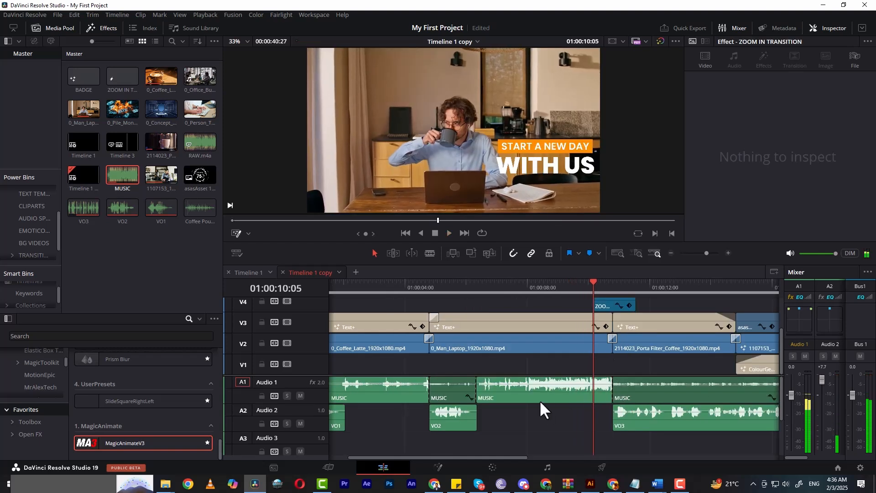
pyautogui.press('space')
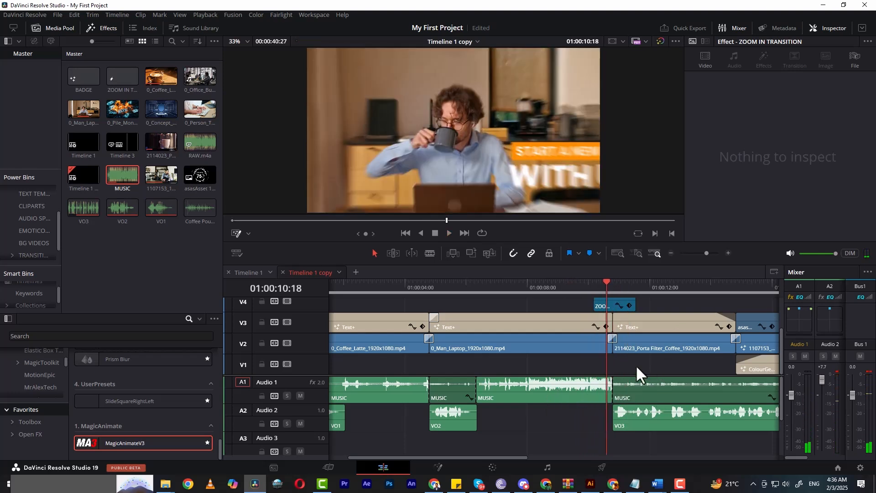
pyautogui.press('space')
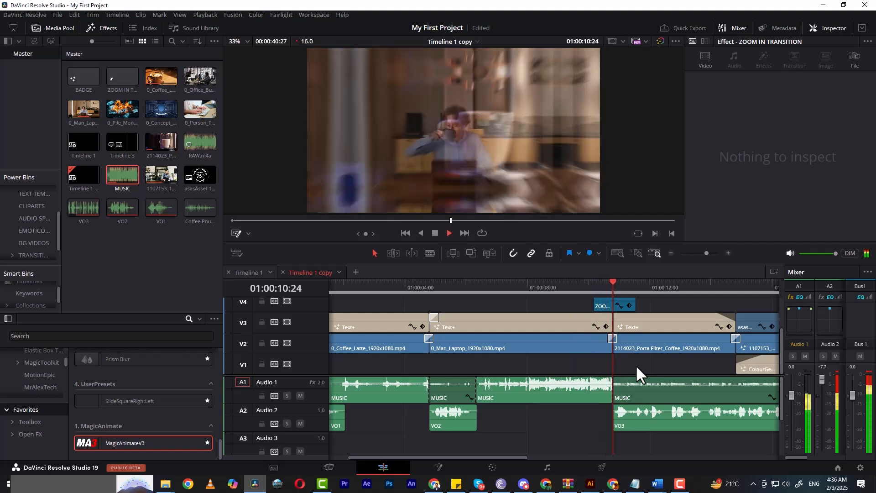
pyautogui.press('space')
pyautogui.click(628, 396)
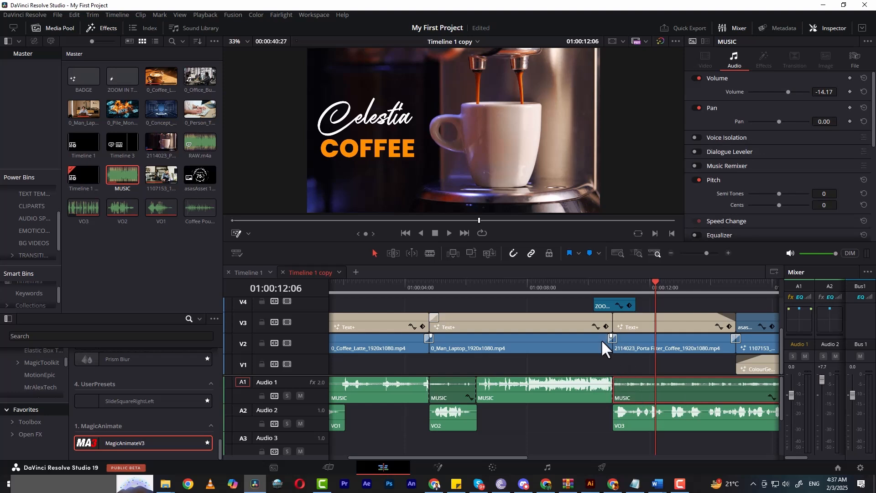
# Add a 10 frame Cross Fade 0 dB at the MUSIC cut where VO3 starts and play through it.
pyautogui.rightClick(614, 389)
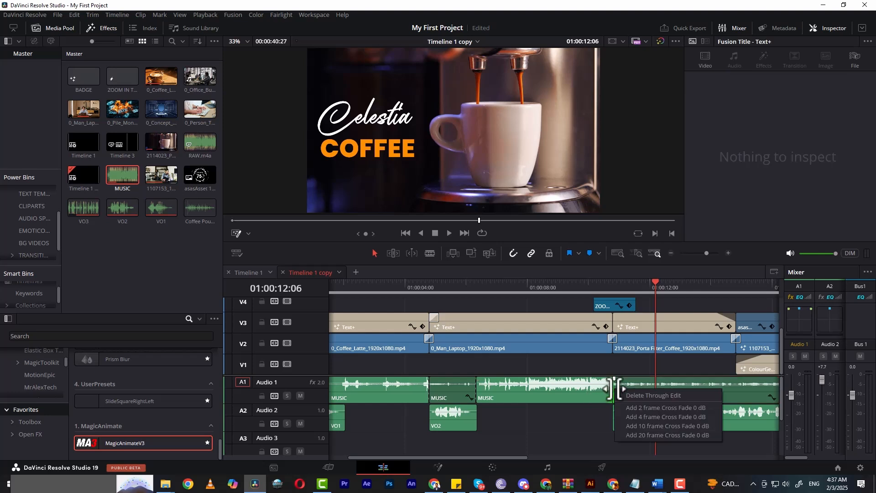
pyautogui.click(665, 426)
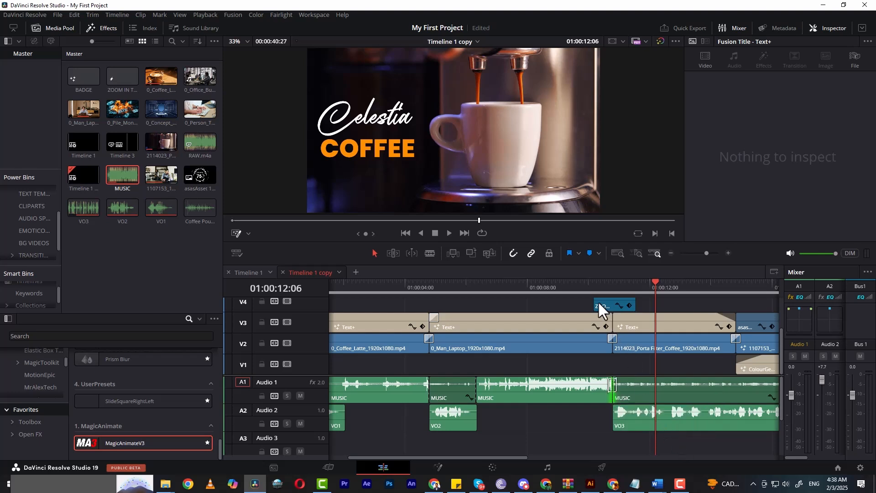
pyautogui.click(572, 285)
pyautogui.press('space')
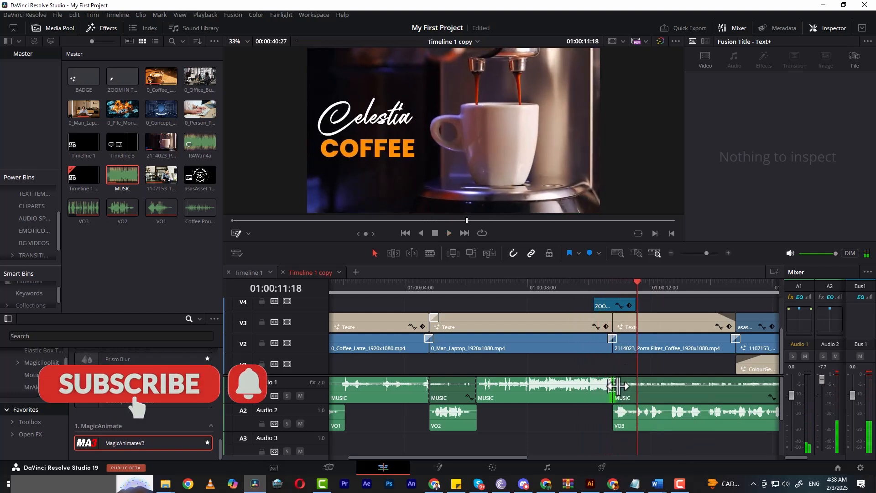
# Lengthen the cross fade at the start of VO3 to 22 frames and play through the transition.
pyautogui.moveTo(617, 386); pyautogui.dragTo(622, 386)
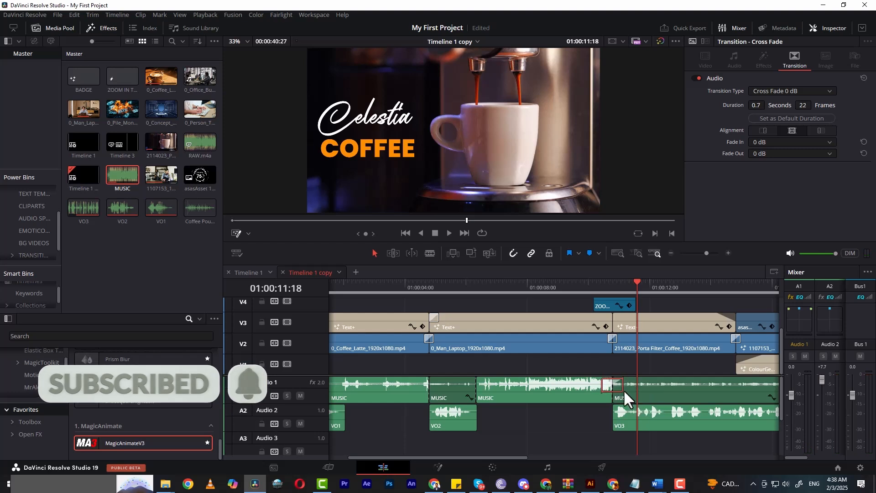
pyautogui.click(559, 287)
pyautogui.press('space')
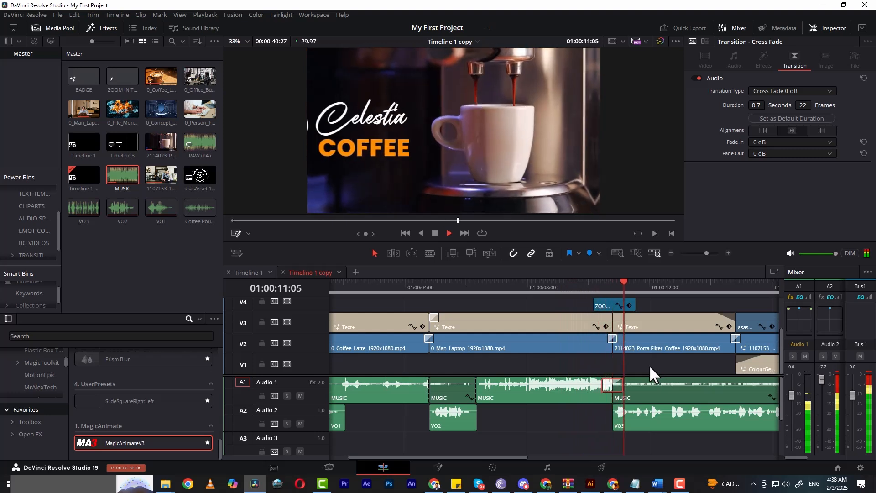
pyautogui.press('space')
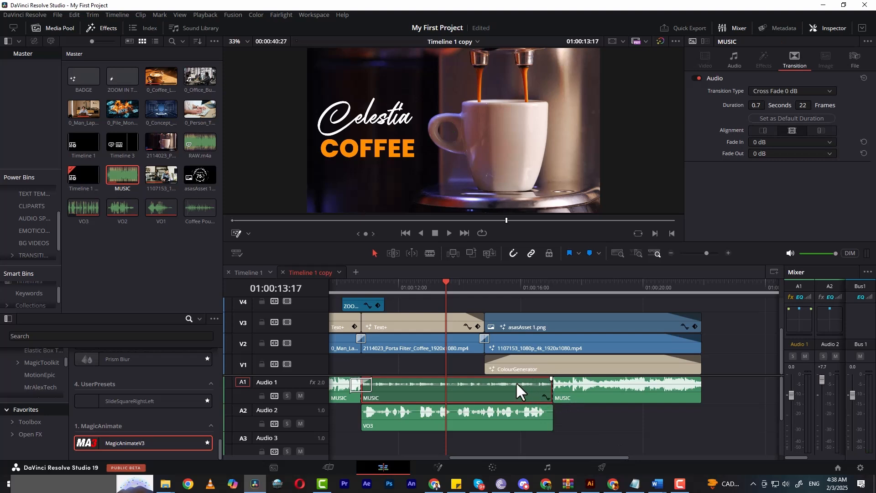
pyautogui.click(553, 389)
pyautogui.rightClick(553, 389)
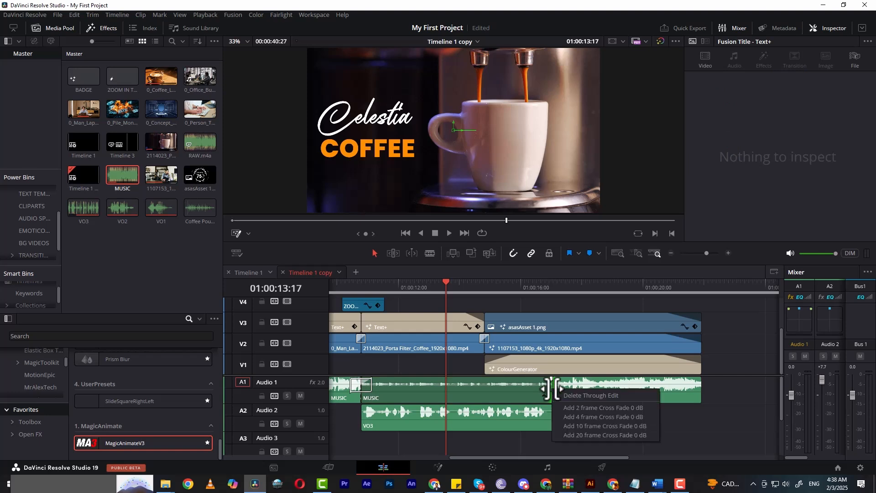
pyautogui.click(485, 394)
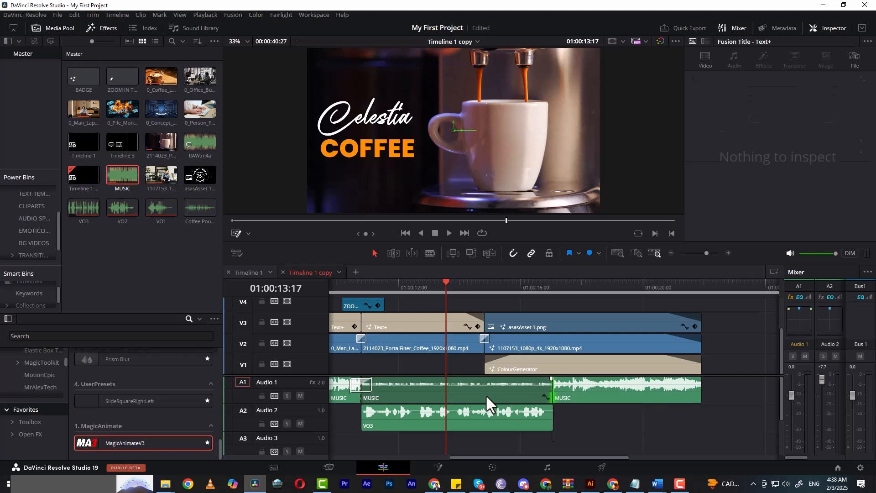
# Copy the 22-frame cross fade to the MUSIC cut where VO3 ends and play through that transition.
pyautogui.click(368, 387)
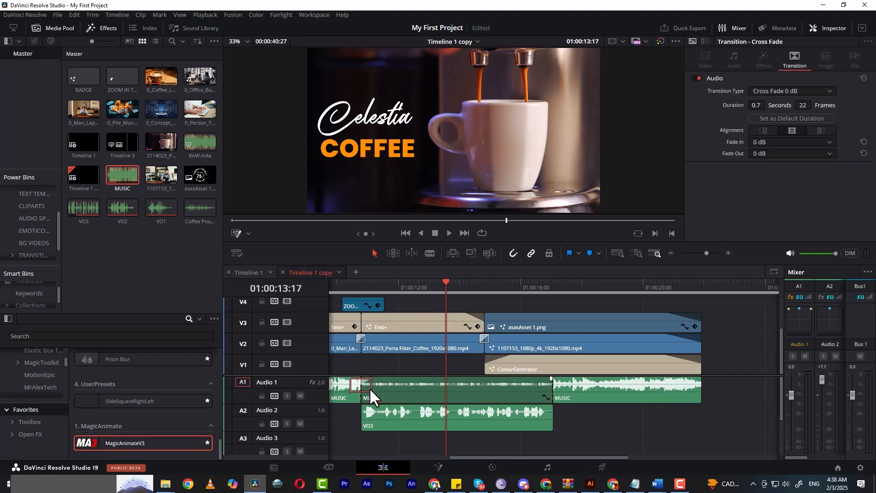
pyautogui.hotkey('ctrl', 'c')
pyautogui.click(551, 388)
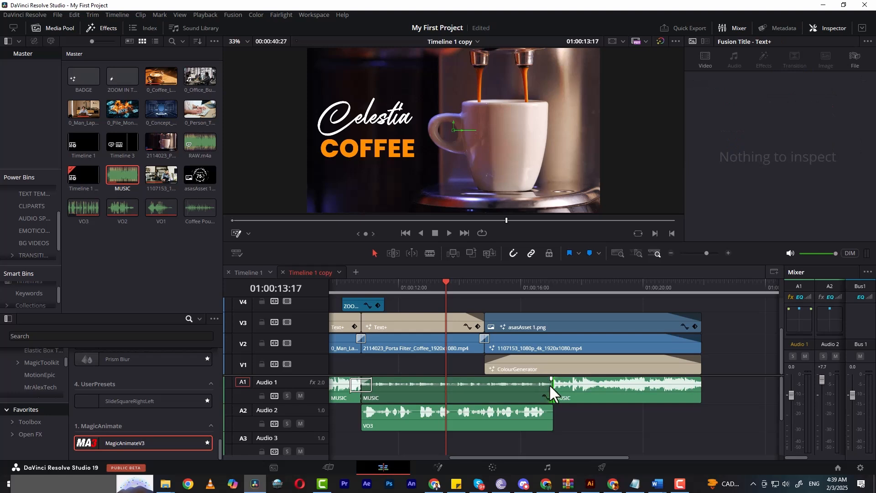
pyautogui.hotkey('ctrl', 'v')
pyautogui.click(520, 286)
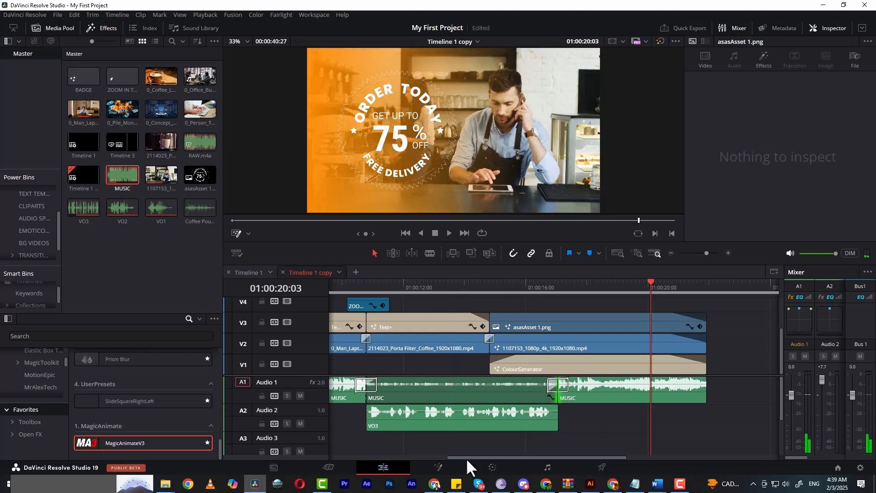
# Copy the 22-frame cross fade to the MUSIC cuts where VO2 starts and ends, and play the timeline through.
pyautogui.moveTo(466, 458); pyautogui.dragTo(349, 456)
pyautogui.hotkey('ctrl', 't')
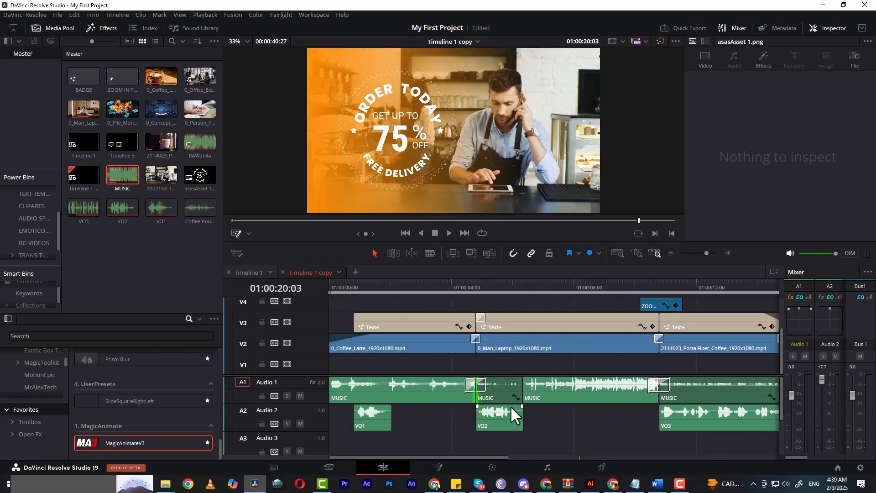
pyautogui.click(523, 390)
pyautogui.hotkey('ctrl', 't')
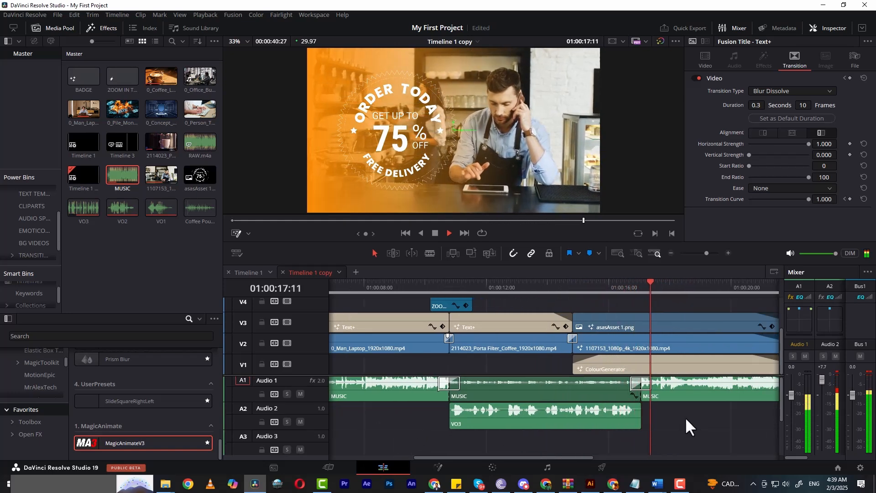
pyautogui.press('space')
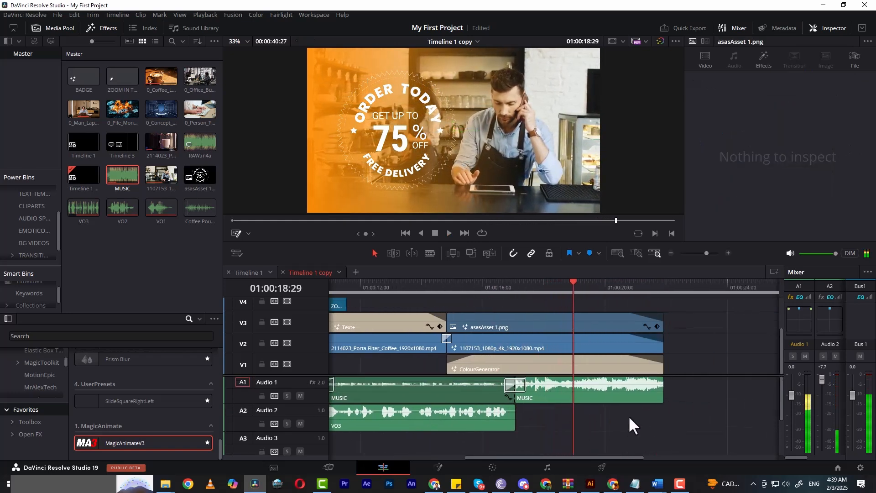
# Fade out the end of the last MUSIC clip over about 1 second and 1 frame and play through the ending.
pyautogui.press('space')
pyautogui.press('space')
pyautogui.click(619, 286)
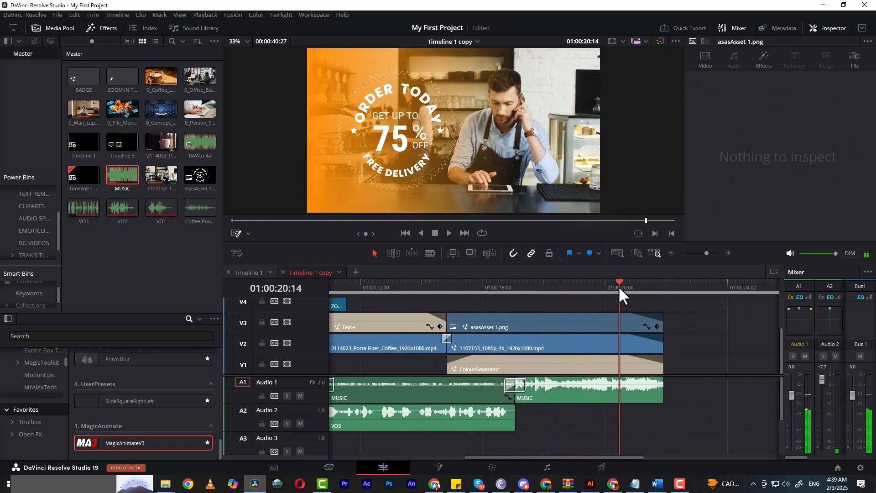
pyautogui.press('space')
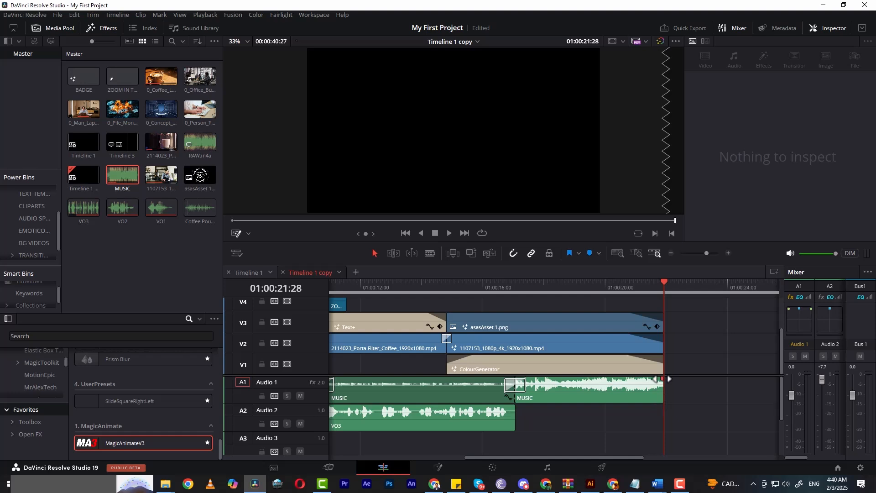
pyautogui.moveTo(661, 379); pyautogui.dragTo(655, 380)
pyautogui.click(627, 284)
pyautogui.press('space')
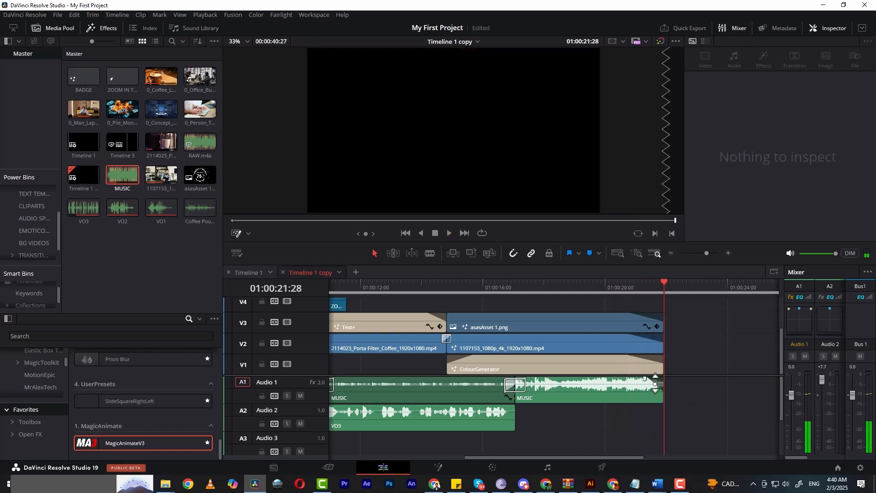
pyautogui.moveTo(646, 381); pyautogui.dragTo(631, 380)
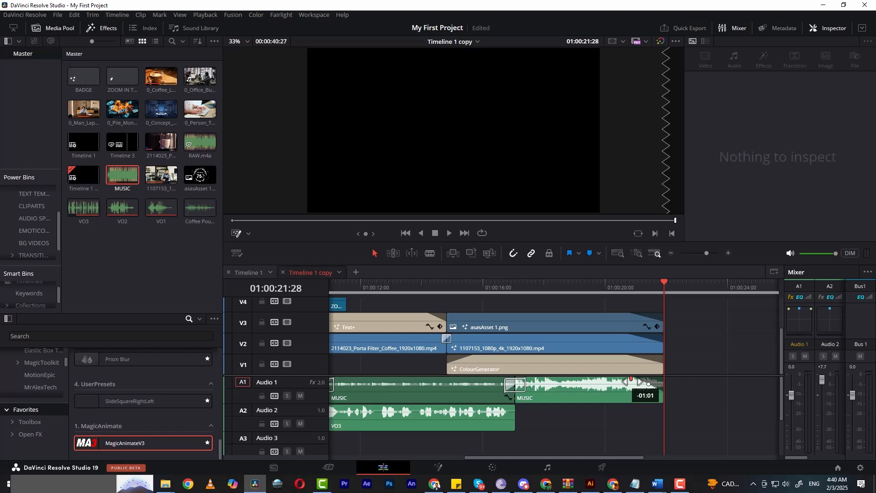
pyautogui.moveTo(632, 381); pyautogui.dragTo(632, 381)
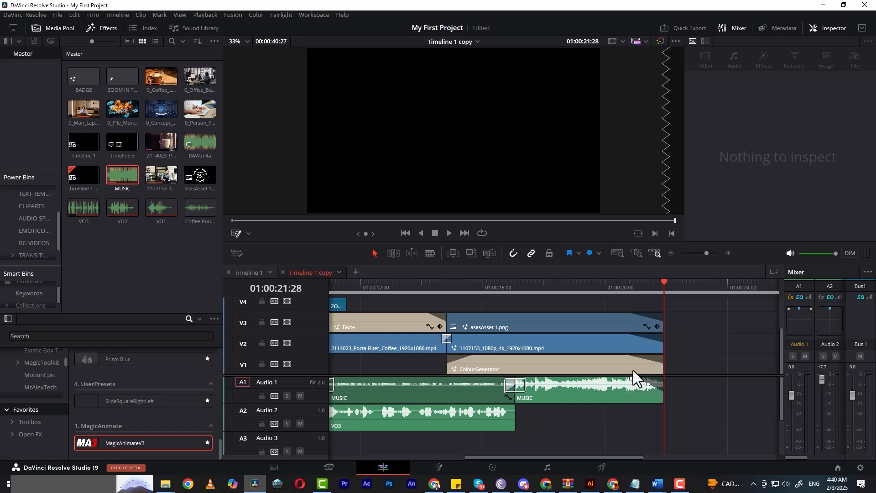
pyautogui.click(571, 287)
pyautogui.click(610, 287)
pyautogui.press('space')
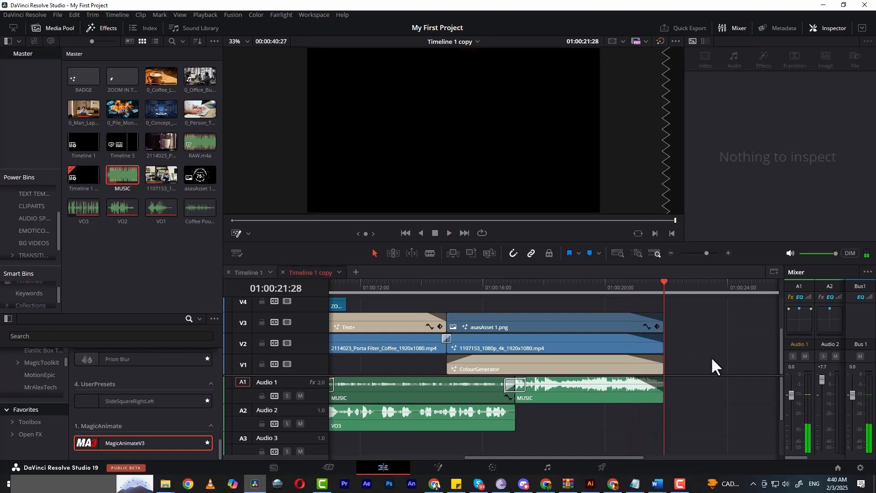
# Place the Ninja Jump 1.wav sound effect on Audio 3 beneath the ZOOM IN TRANSITION clip and play that passage.
pyautogui.scroll(-5, 665, 401)
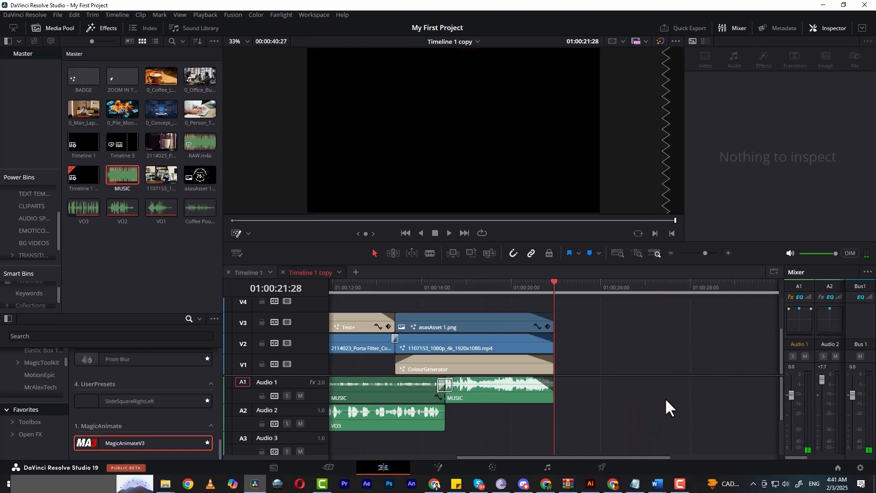
pyautogui.moveTo(572, 457); pyautogui.dragTo(532, 458)
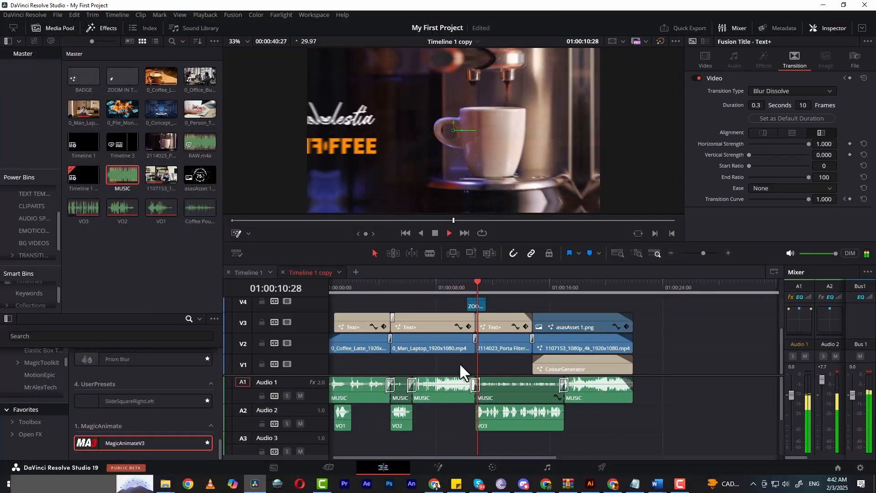
pyautogui.press('space')
pyautogui.click(468, 280)
pyautogui.click(465, 281)
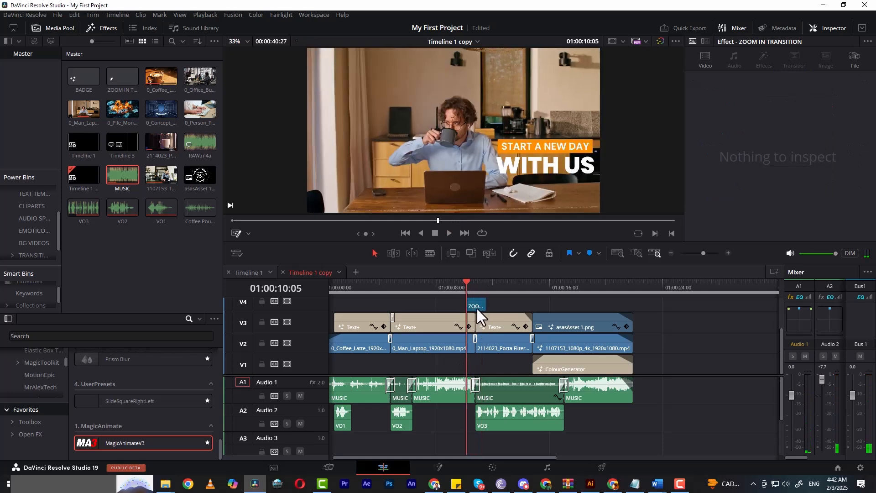
pyautogui.scroll(-1, 486, 443)
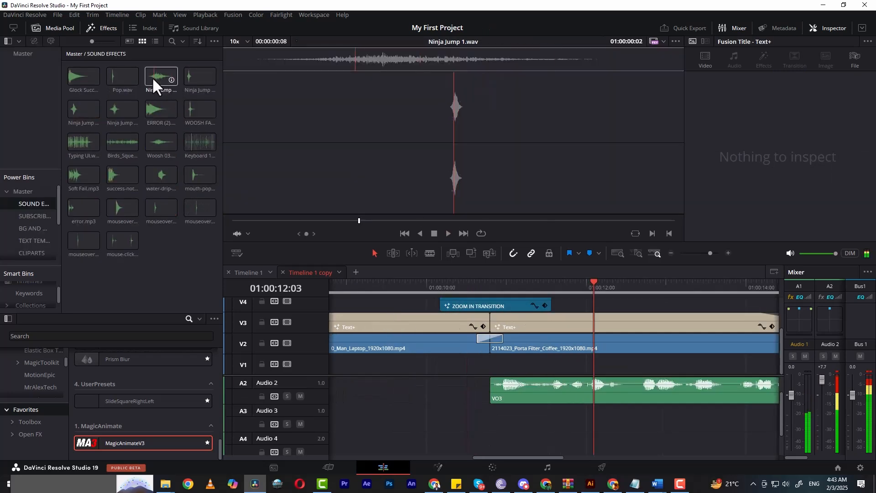
pyautogui.moveTo(152, 76); pyautogui.dragTo(458, 418)
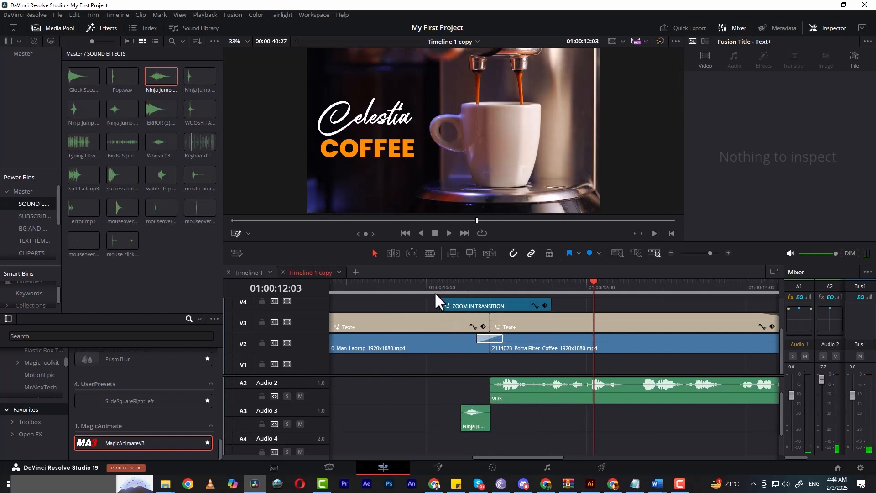
pyautogui.click(443, 284)
pyautogui.press('space')
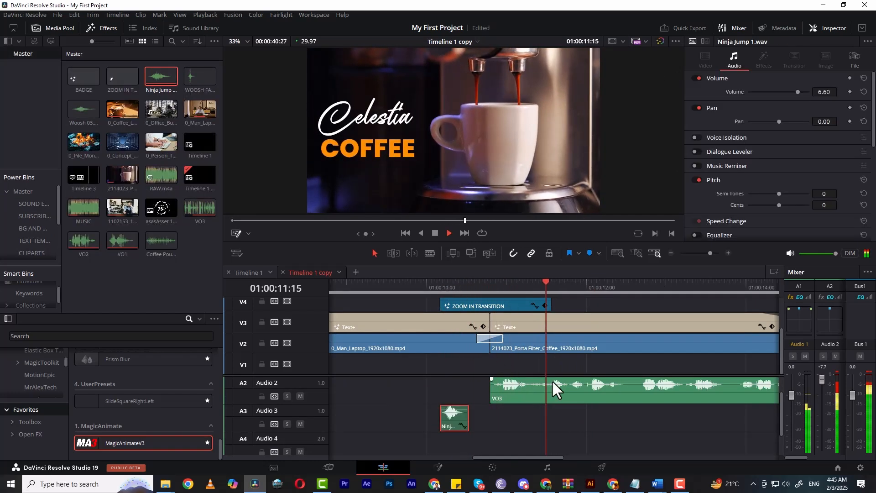
# Save the project, place the Coffee Pouring sound on Audio 3 just after VO3 starts, and play through it.
pyautogui.press('space')
pyautogui.click(493, 286)
pyautogui.press('space')
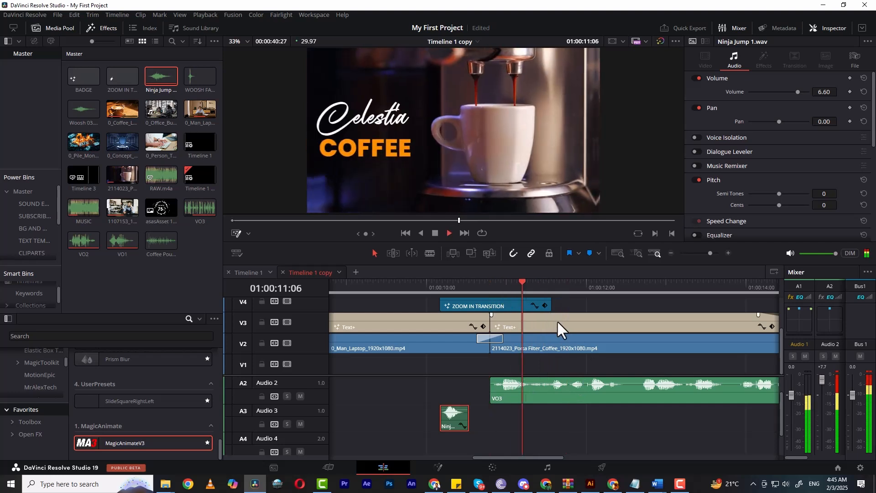
pyautogui.press('space')
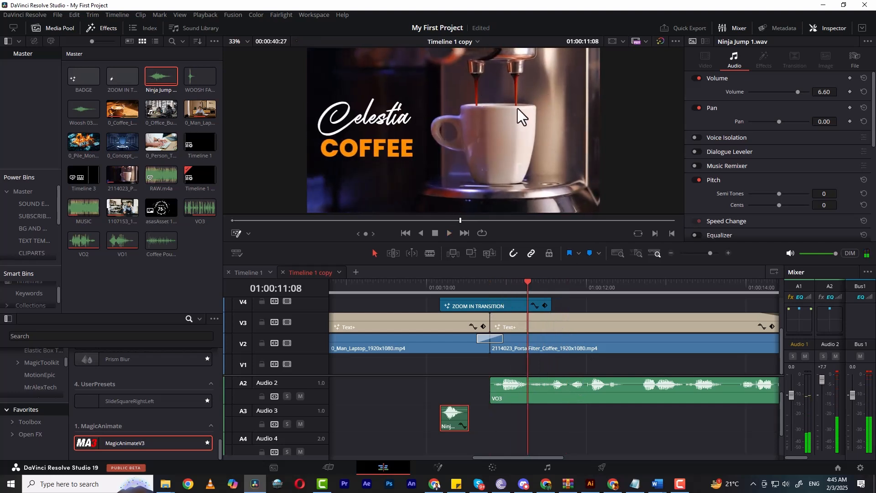
pyautogui.hotkey('ctrl', 's')
pyautogui.moveTo(159, 240); pyautogui.dragTo(507, 417)
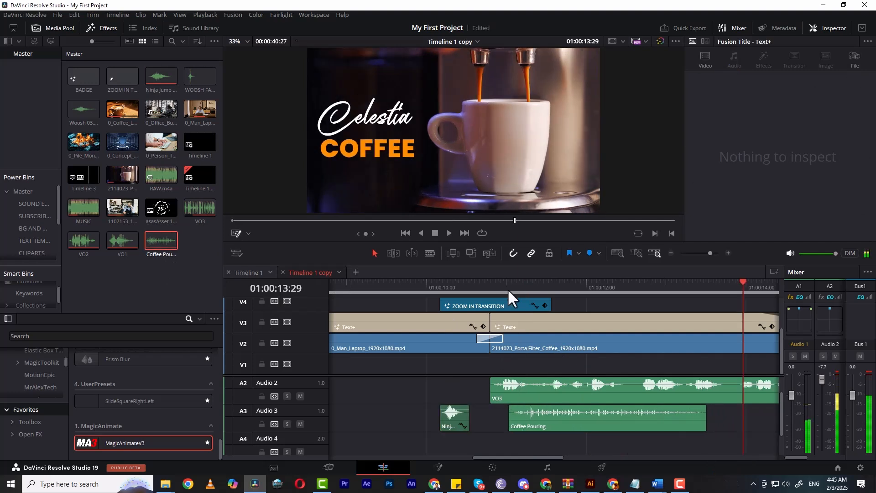
pyautogui.click(507, 289)
pyautogui.press('space')
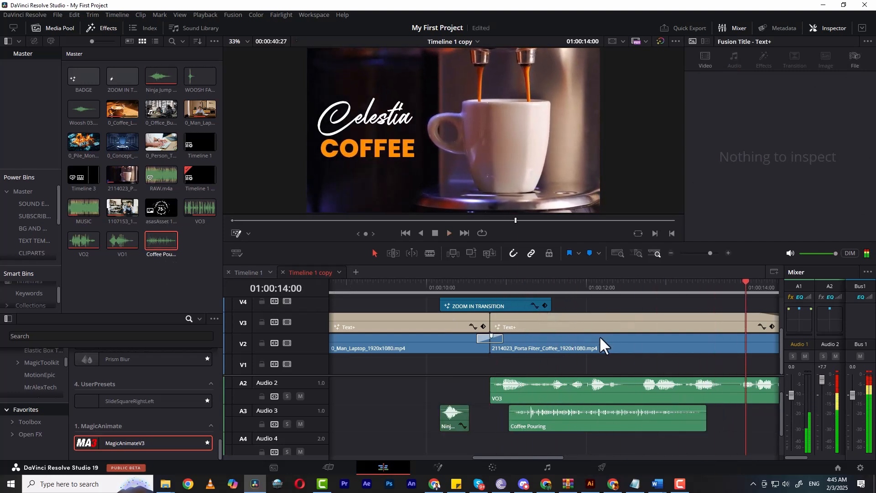
# Play the ad from its beginning to check the music, voice-overs and sound effects together.
pyautogui.click(557, 366)
pyautogui.scroll(-3, 558, 366)
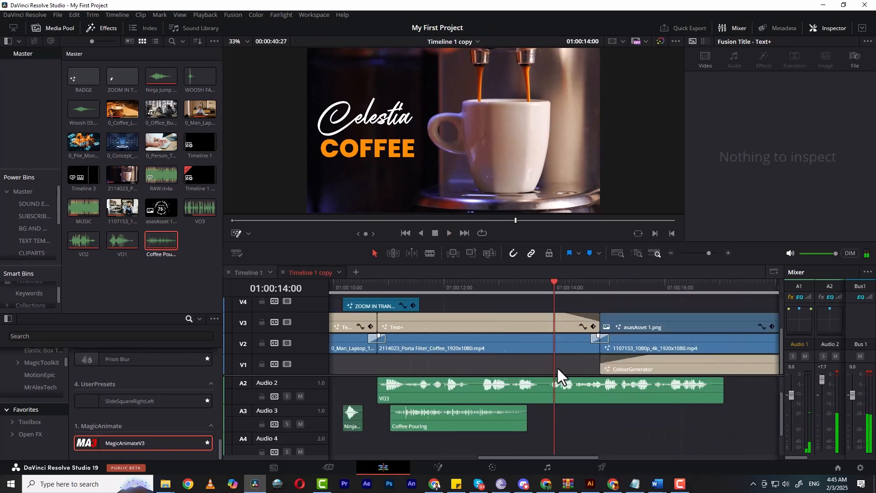
pyautogui.moveTo(470, 363); pyautogui.dragTo(557, 368)
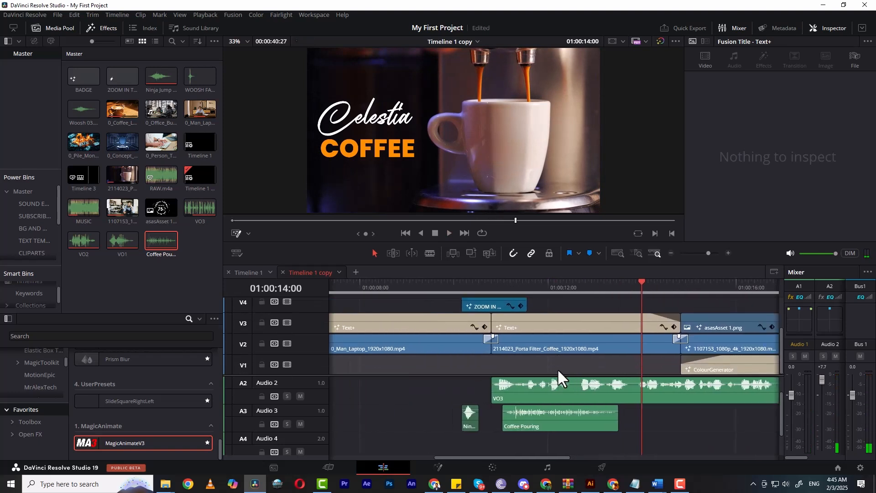
pyautogui.hotkey('shift', 'z')
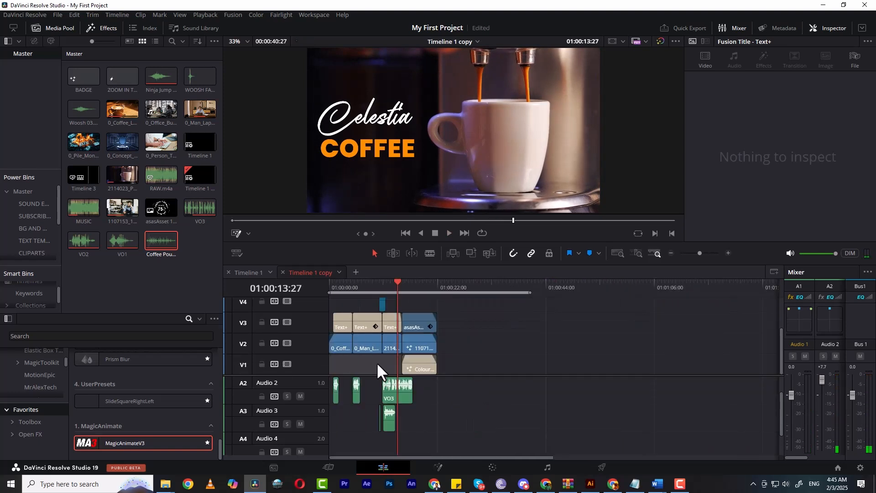
pyautogui.moveTo(349, 285); pyautogui.dragTo(310, 286)
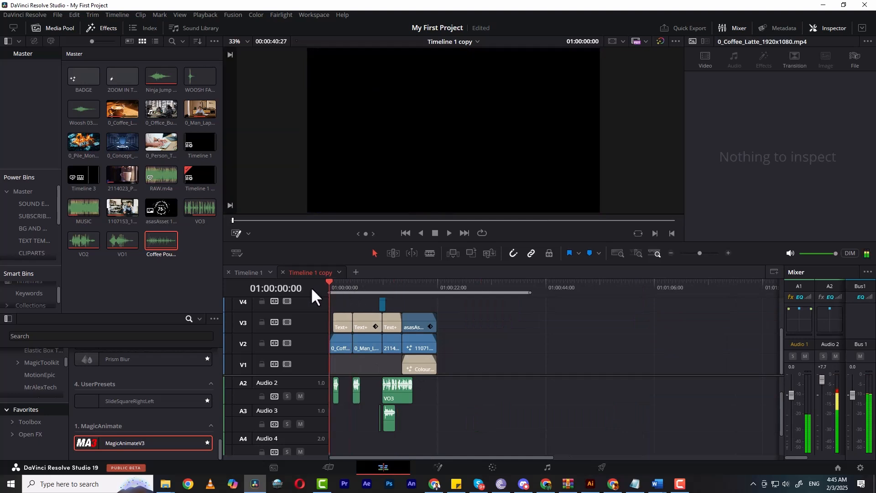
pyautogui.press('space')
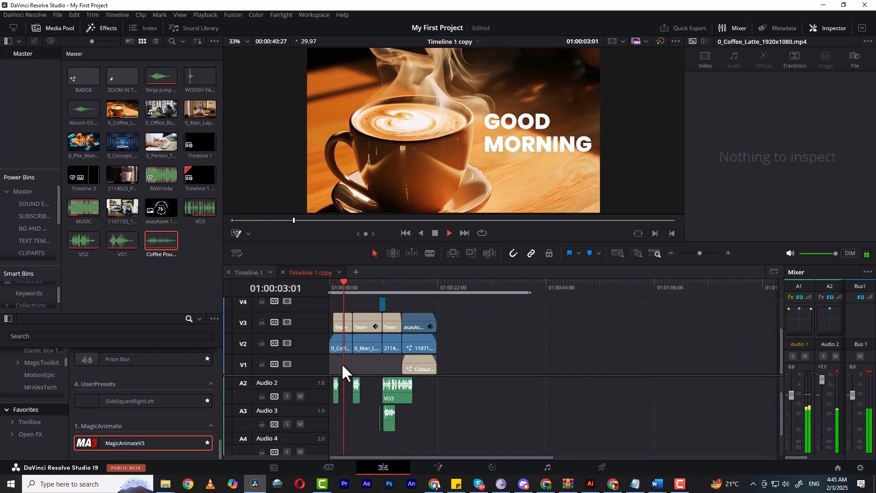
pyautogui.hotkey('ctrl', '=')
pyautogui.hotkey('ctrl', '=')
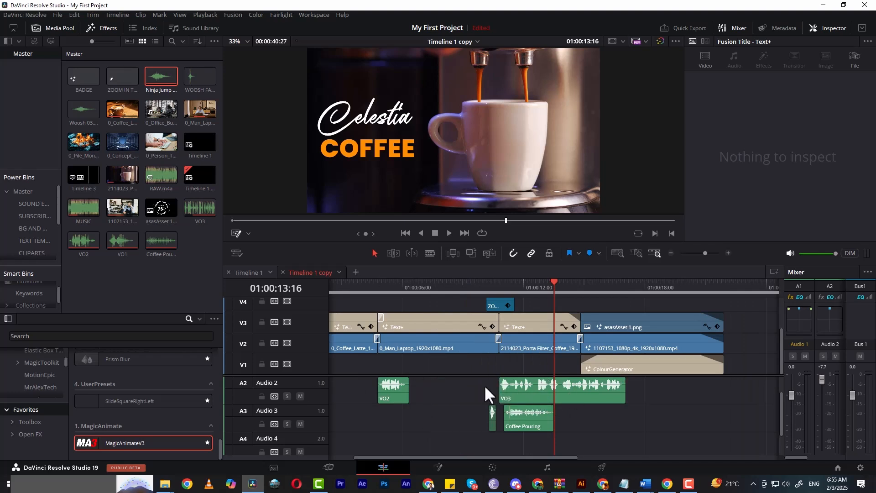
# Examine the volume settings of the MUSIC clips and of the VO1, VO2 and VO3 clips.
pyautogui.scroll(-3, 485, 387)
pyautogui.scroll(2, 423, 387)
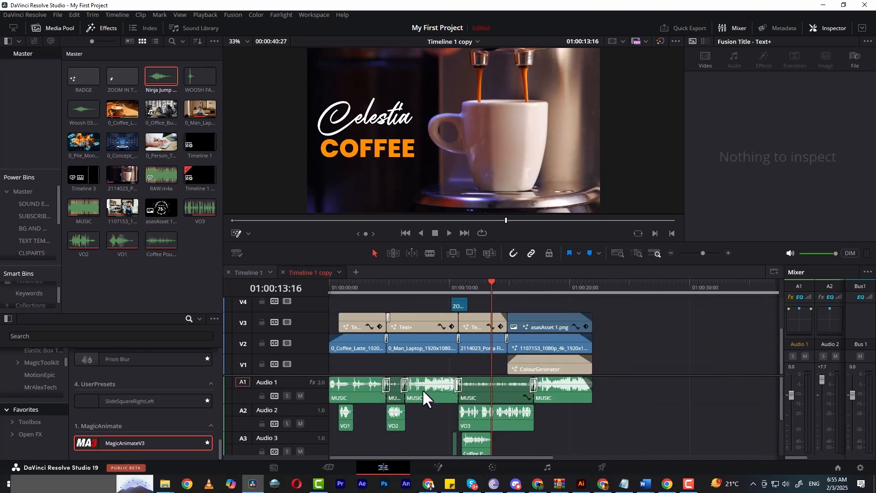
pyautogui.click(427, 391)
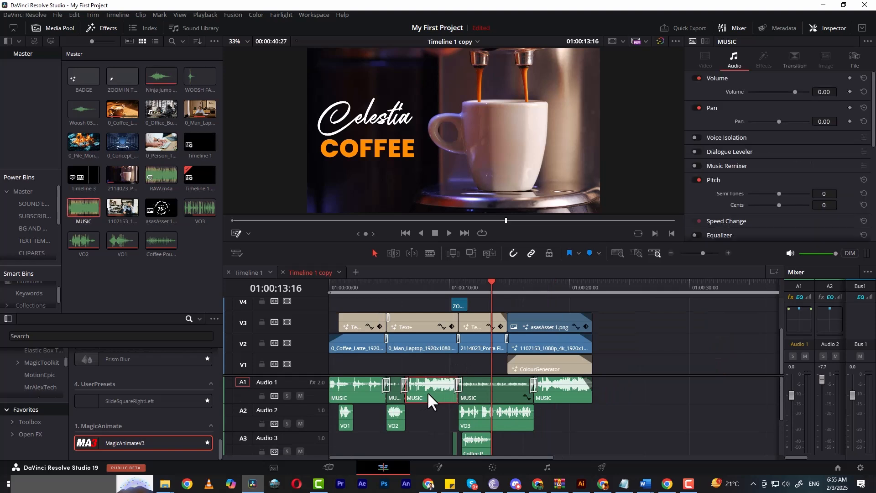
pyautogui.click(394, 395)
pyautogui.moveTo(571, 415); pyautogui.dragTo(302, 421)
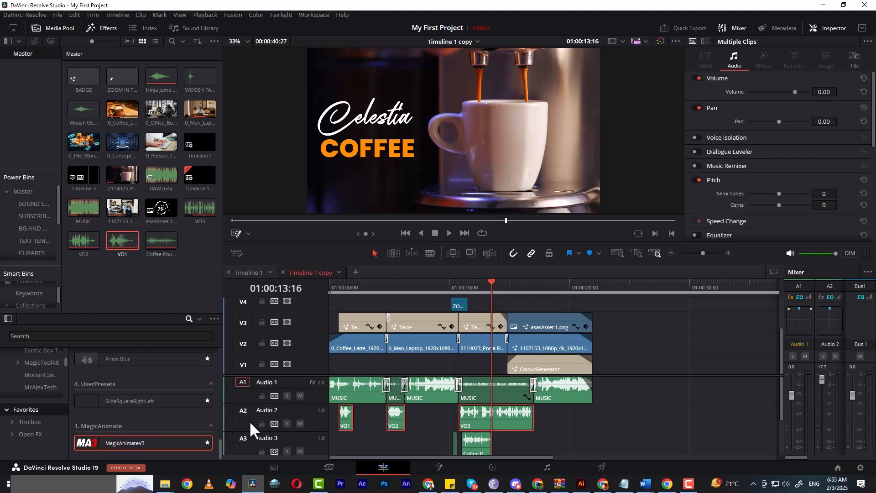
pyautogui.click(615, 419)
pyautogui.click(515, 417)
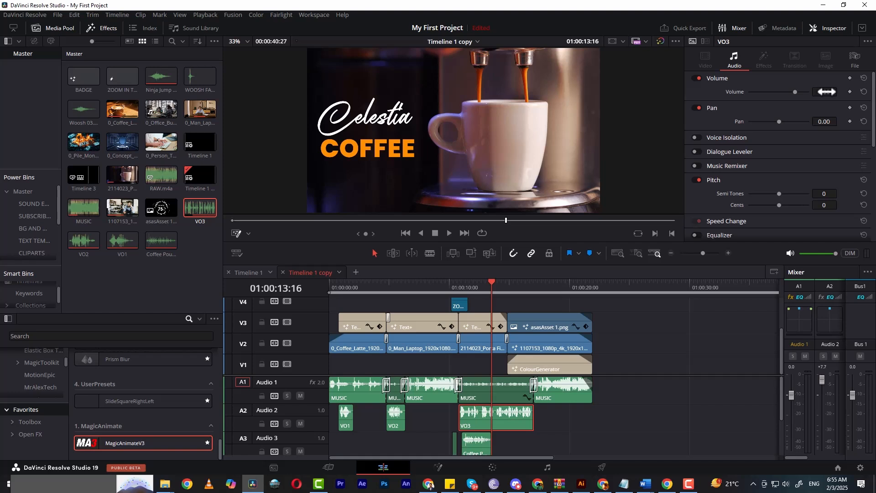
pyautogui.click(613, 422)
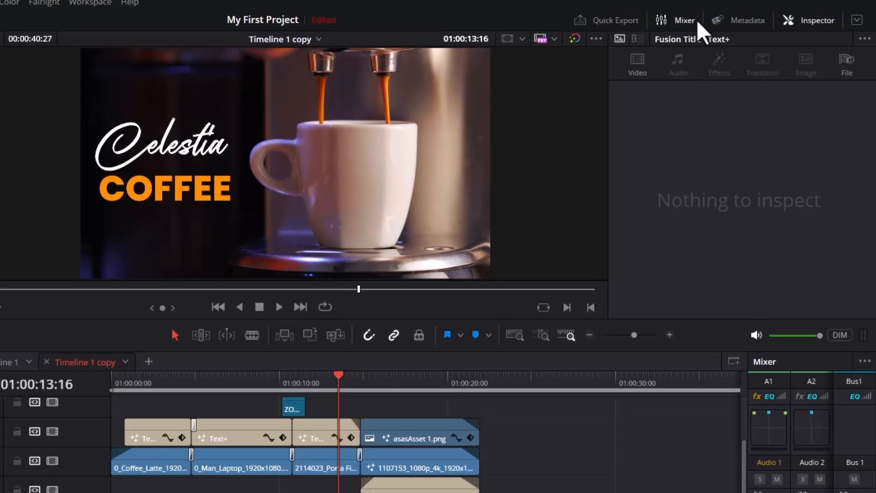
# Hide the mixer, show it again, and look through its audio track channels.
pyautogui.click(696, 21)
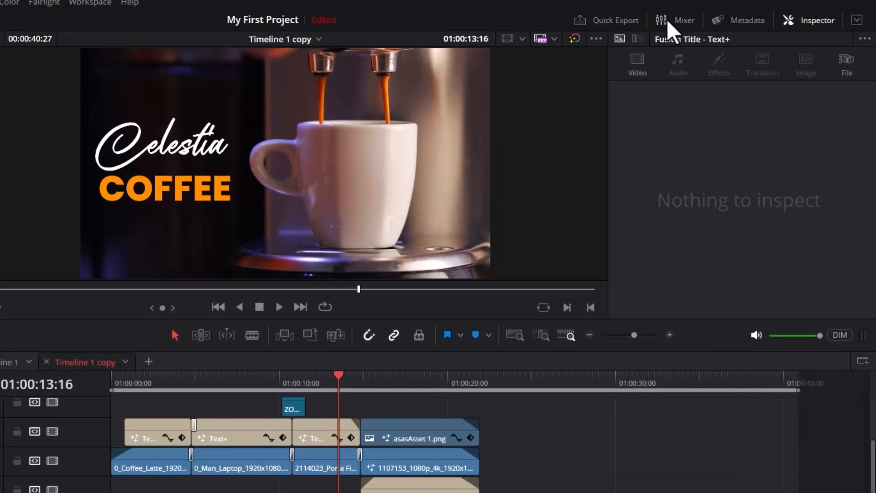
pyautogui.click(684, 21)
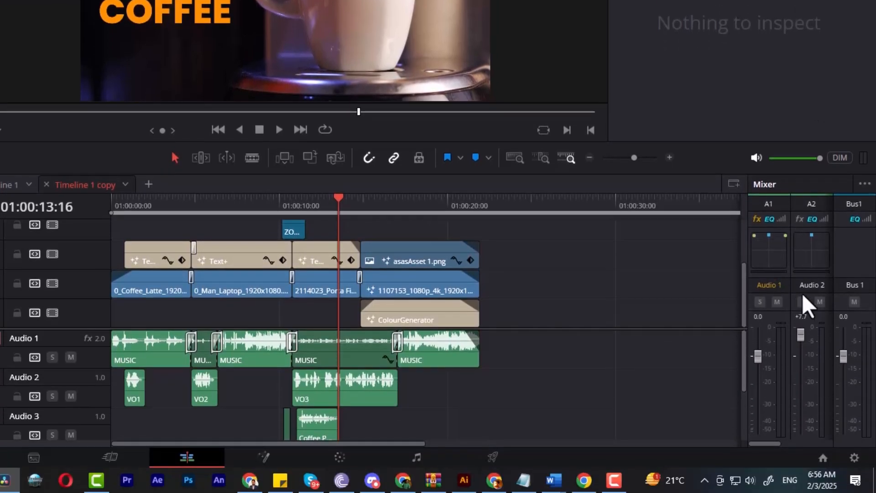
pyautogui.moveTo(762, 444); pyautogui.dragTo(825, 455)
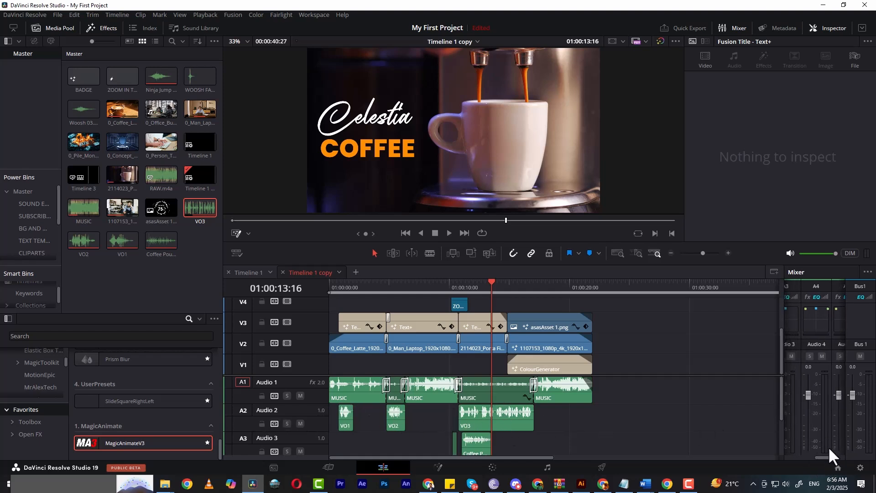
# Set the Audio 2 track level to about +9.6 dB and Audio 1 to about -6.9 dB, and play the ending.
pyautogui.moveTo(829, 455); pyautogui.dragTo(803, 461)
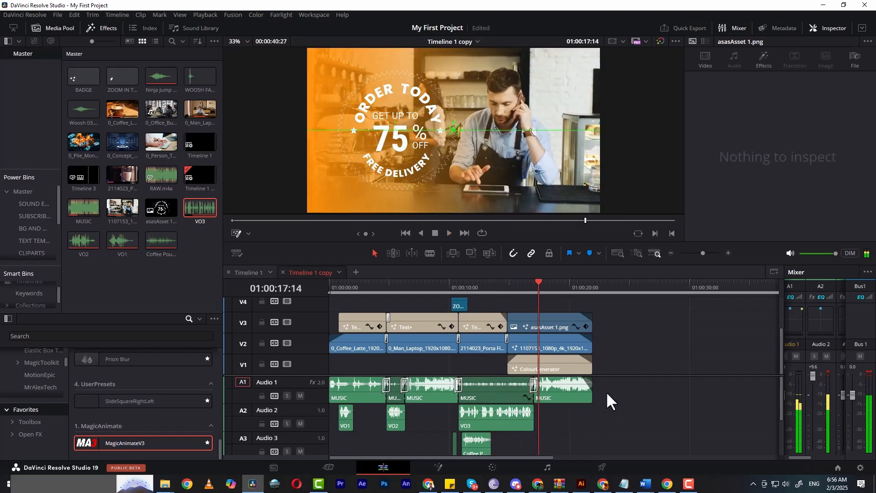
pyautogui.moveTo(612, 382); pyautogui.dragTo(338, 379)
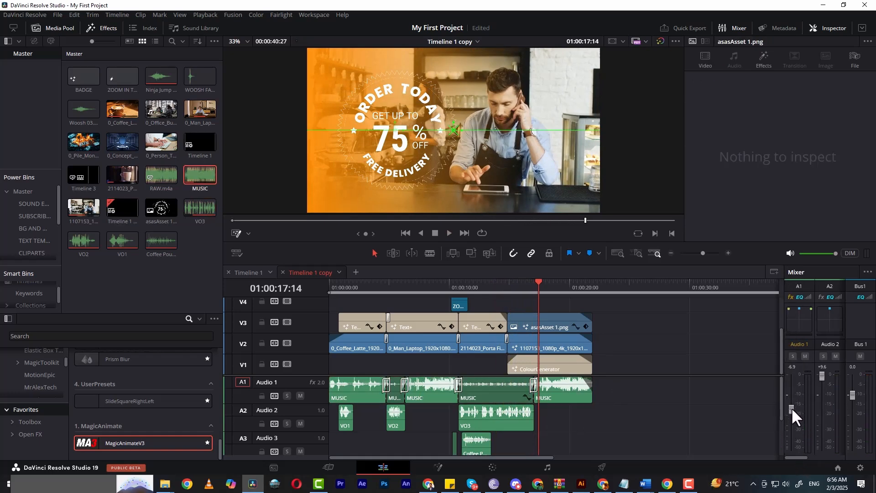
pyautogui.press('space')
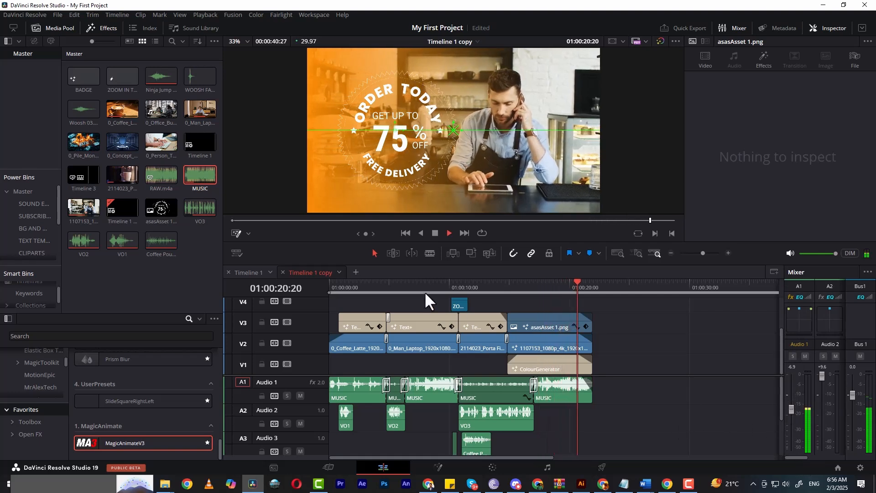
# Replay the ad from about the 10-second mark while lowering the Audio 1 level to about -15 dB and raising it slightly.
pyautogui.click(449, 284)
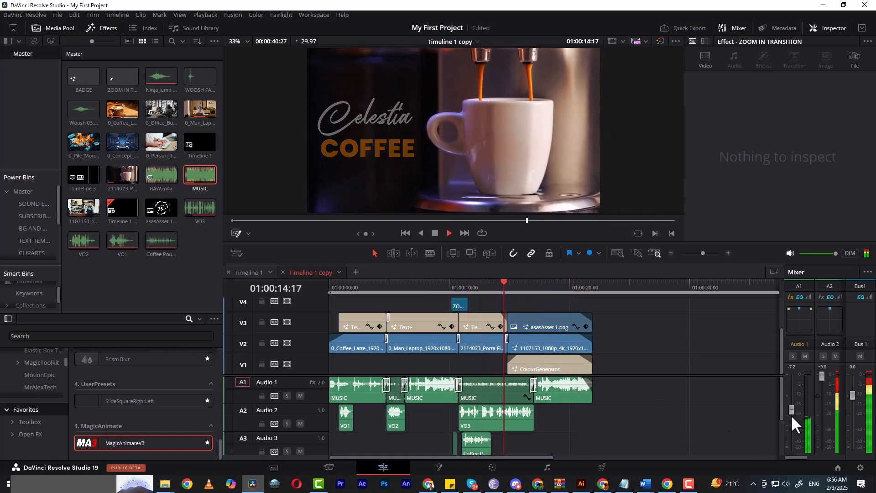
pyautogui.moveTo(792, 415); pyautogui.dragTo(791, 420)
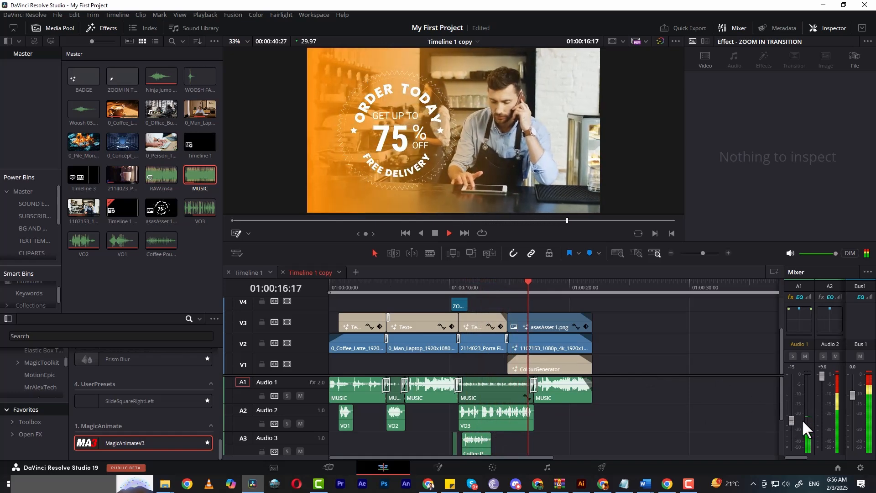
pyautogui.moveTo(793, 420)
pyautogui.mouseDown()
pyautogui.moveTo(791, 403)
pyautogui.moveTo(791, 415)
pyautogui.mouseUp()
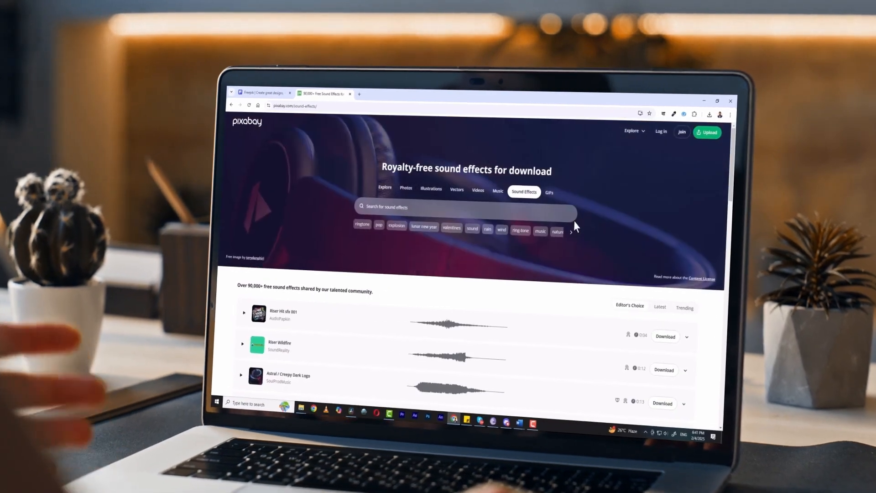
# Switch to Pixabay in the browser and look through its list of royalty-free sound effects.
pyautogui.scroll(-3, 421, 292)
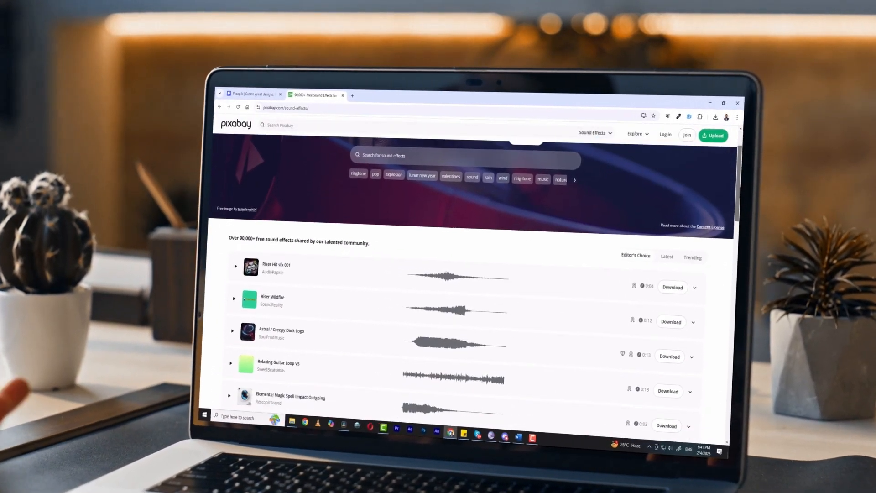
pyautogui.scroll(-2, 420, 292)
pyautogui.scroll(-2, 451, 292)
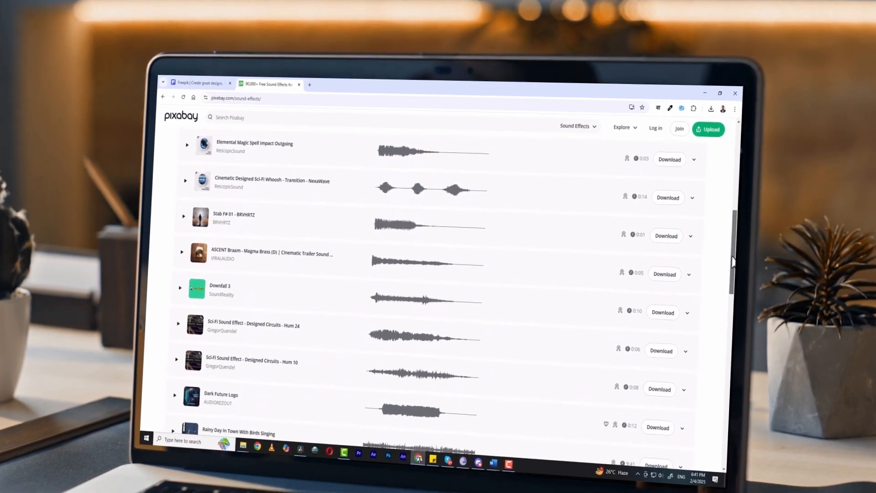
pyautogui.scroll(-1, 738, 279)
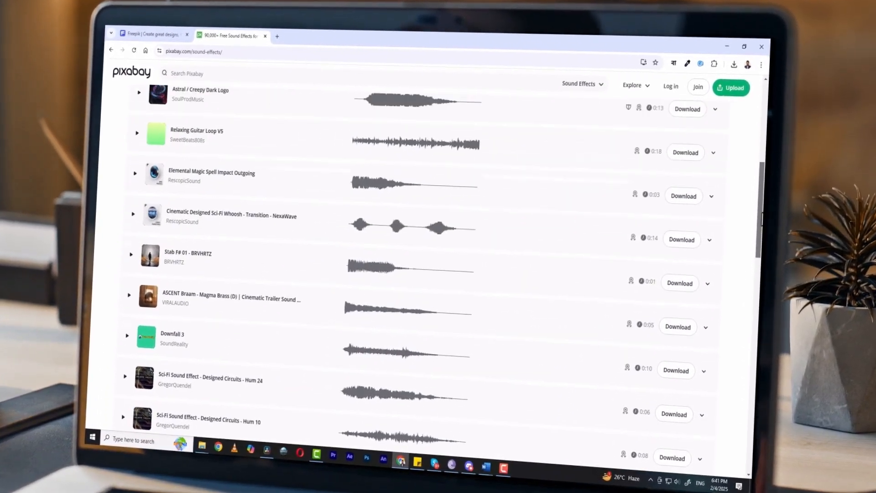
pyautogui.moveTo(766, 195); pyautogui.dragTo(767, 146)
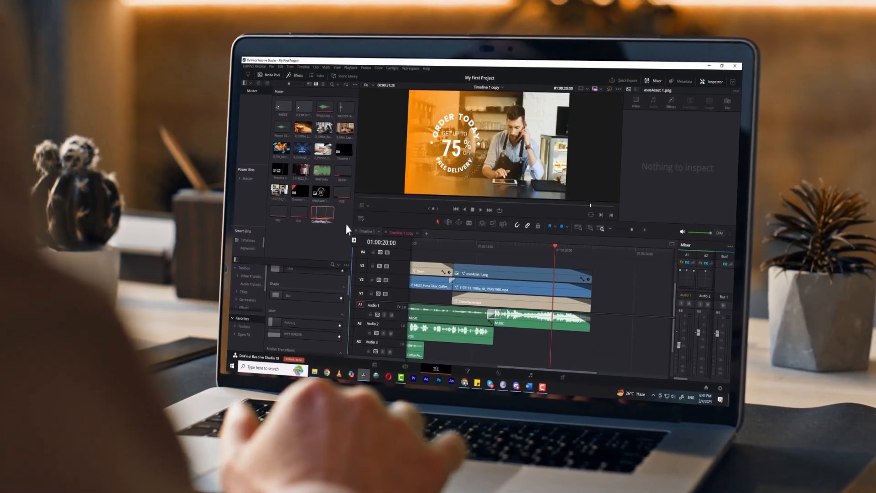
# Switch to DaVinci Resolve, place another Coffee Pouring sound on Audio 3 near the end of VO3, and move the playhead to 01:00:16:07.
pyautogui.moveTo(346, 226); pyautogui.dragTo(470, 362)
pyautogui.click(477, 253)
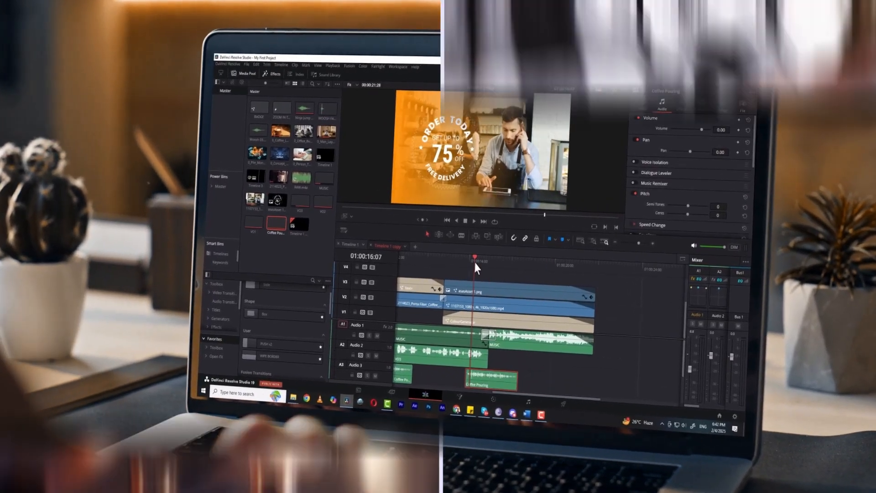